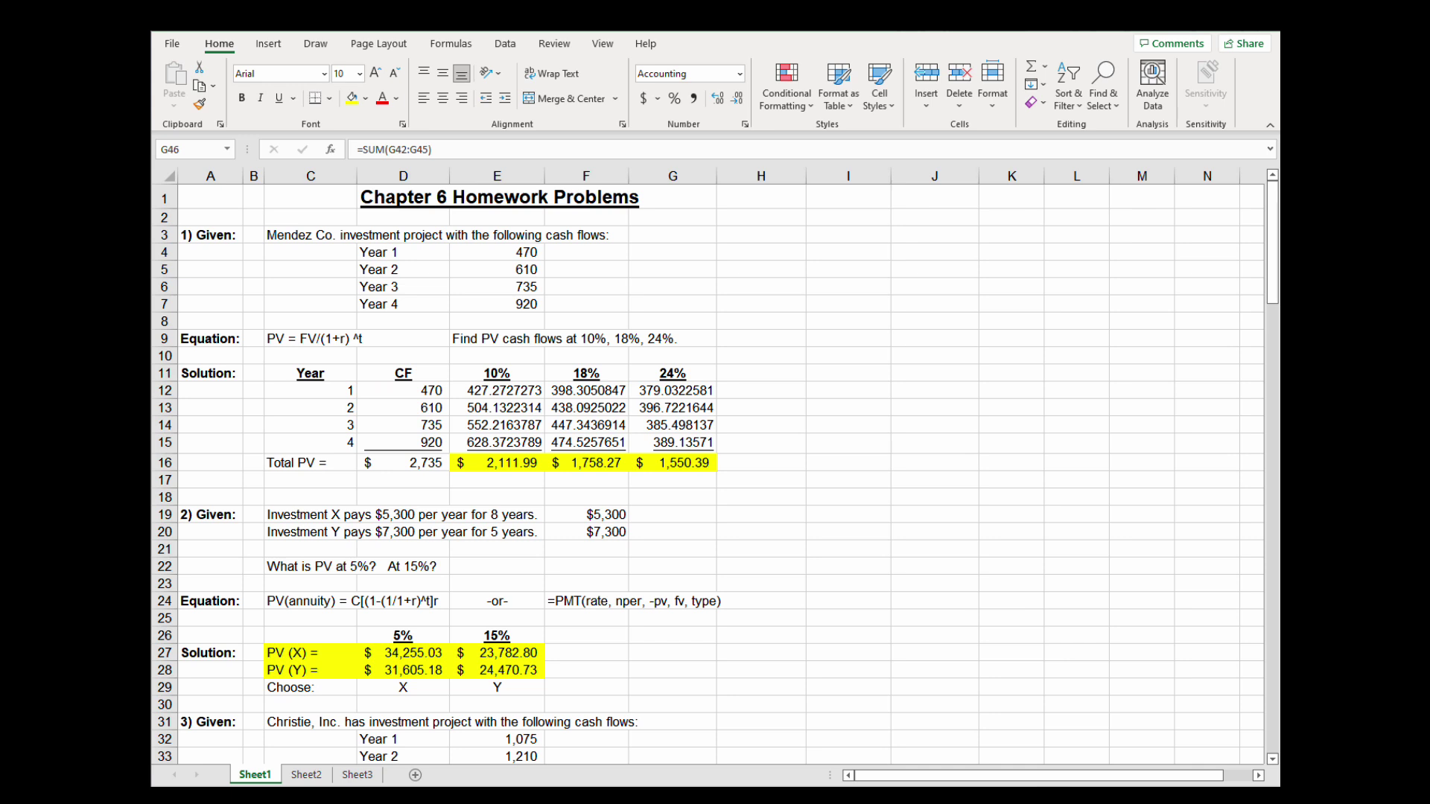
click(504, 252)
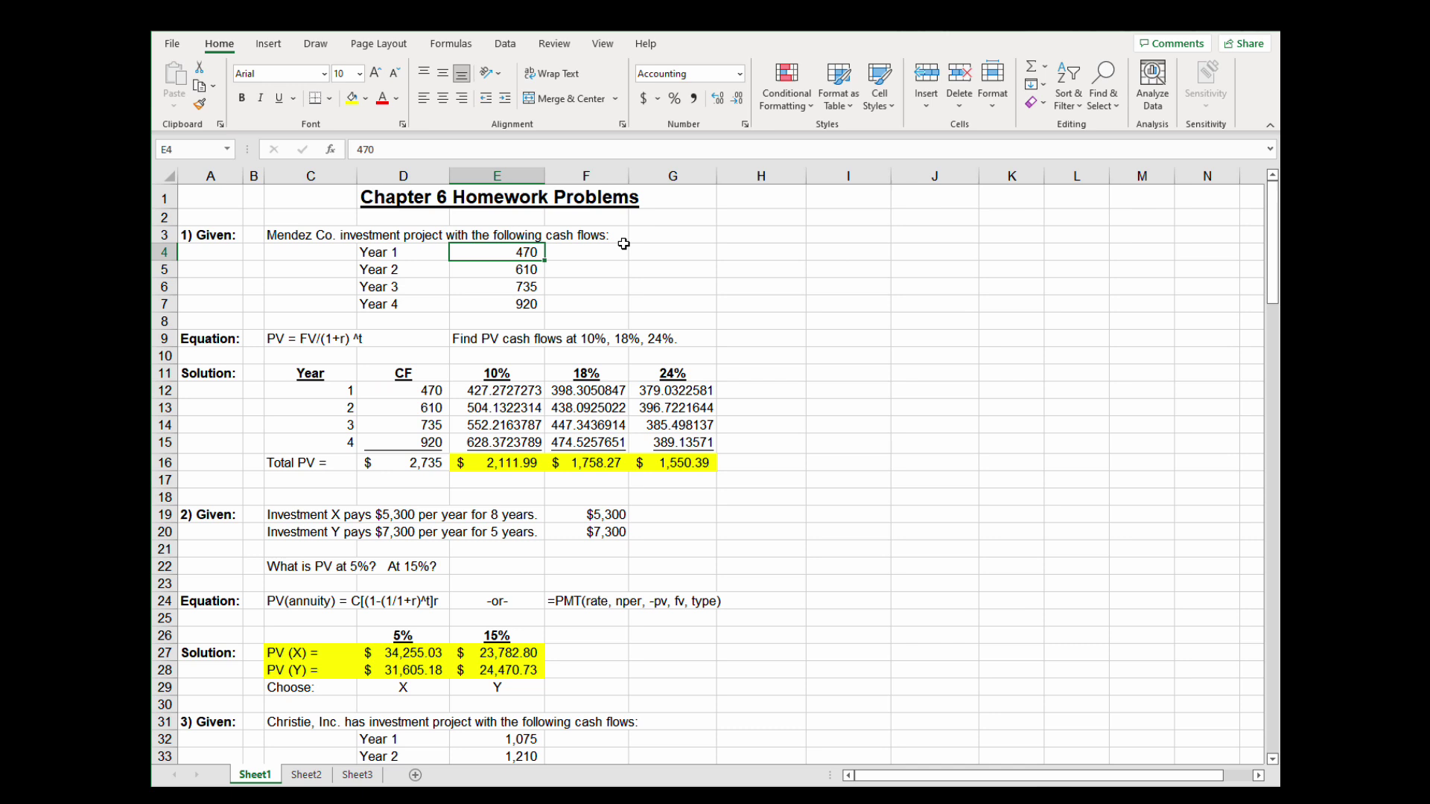
click(533, 270)
click(533, 283)
click(535, 301)
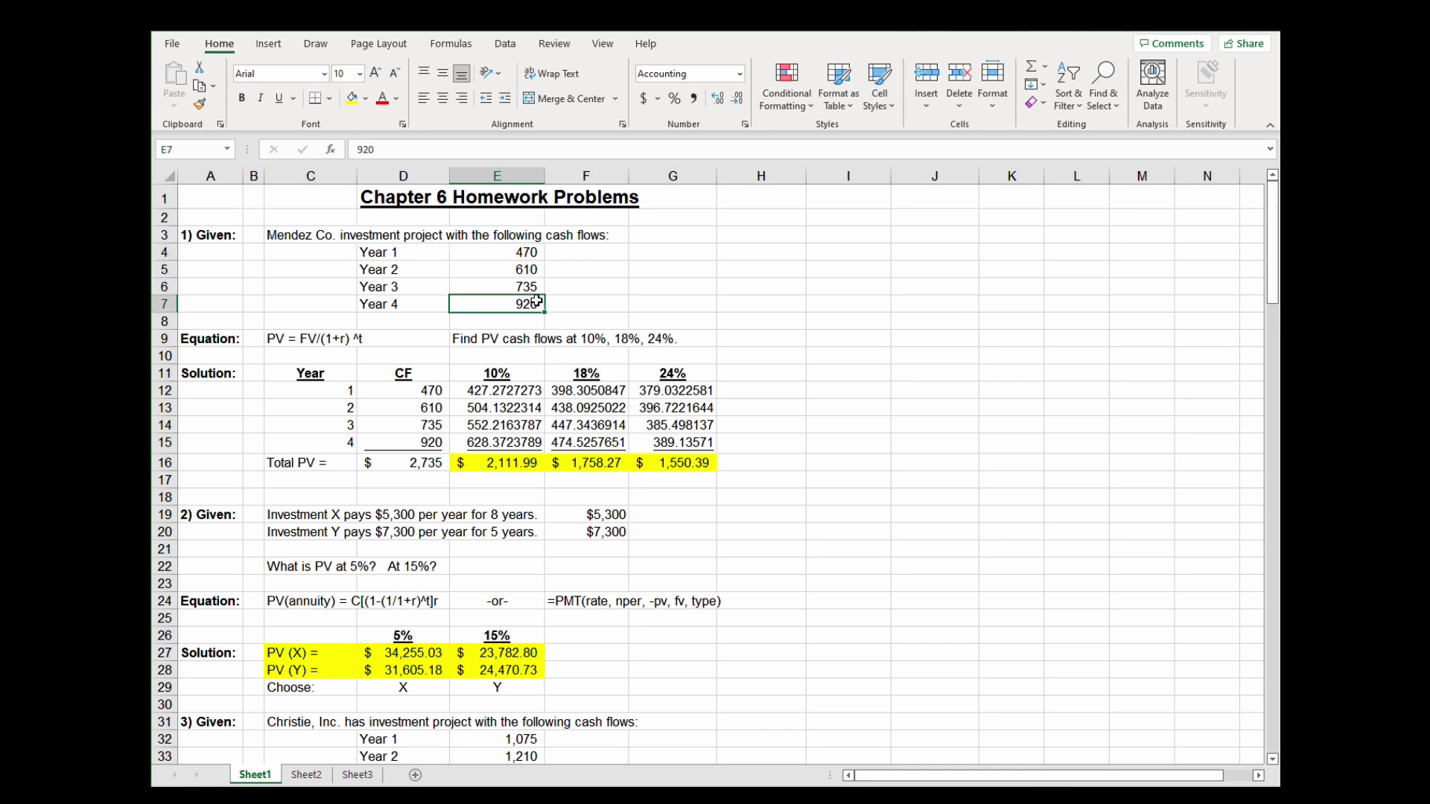
scroll(618, 318, down, 2)
scroll(745, 298, up, 2)
click(552, 255)
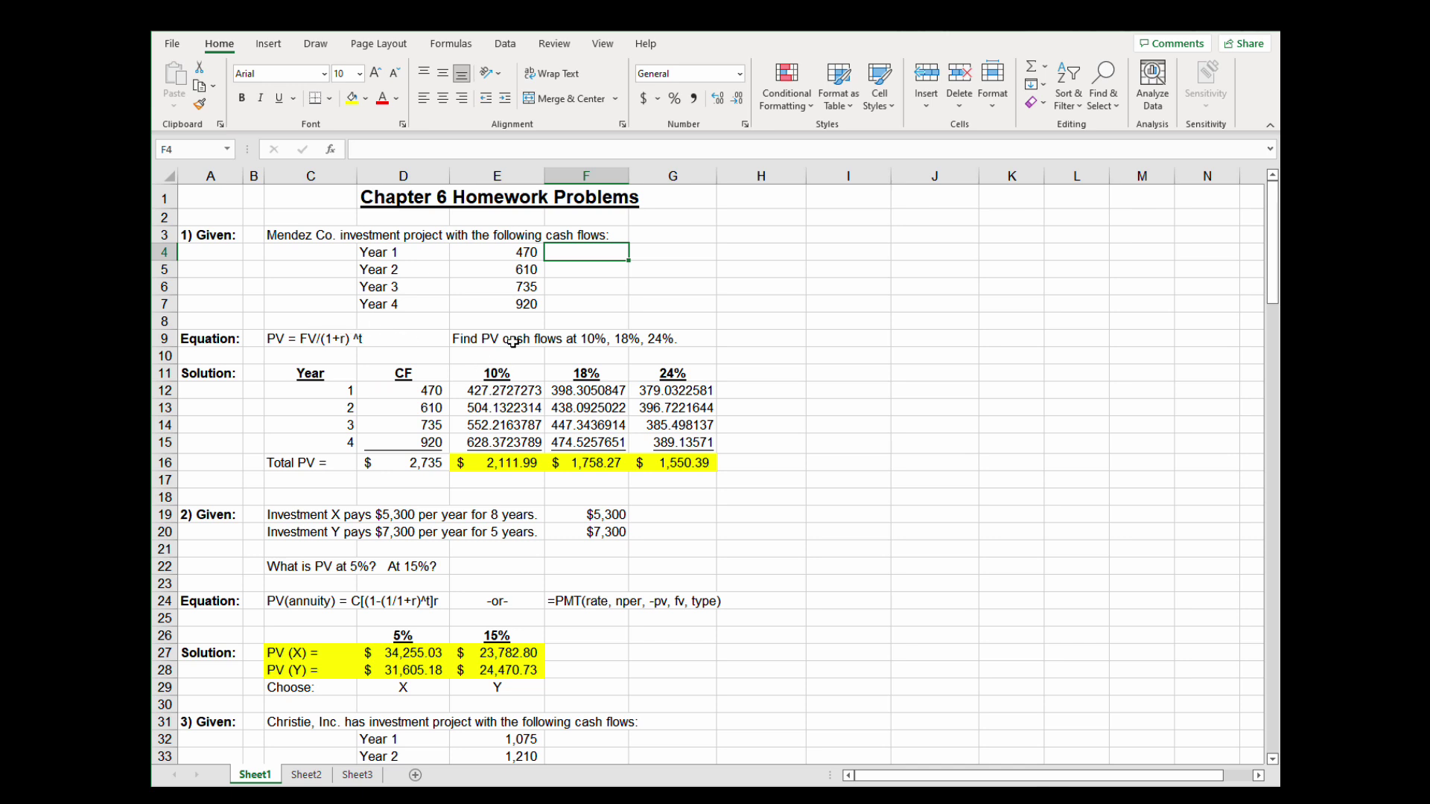
click(509, 372)
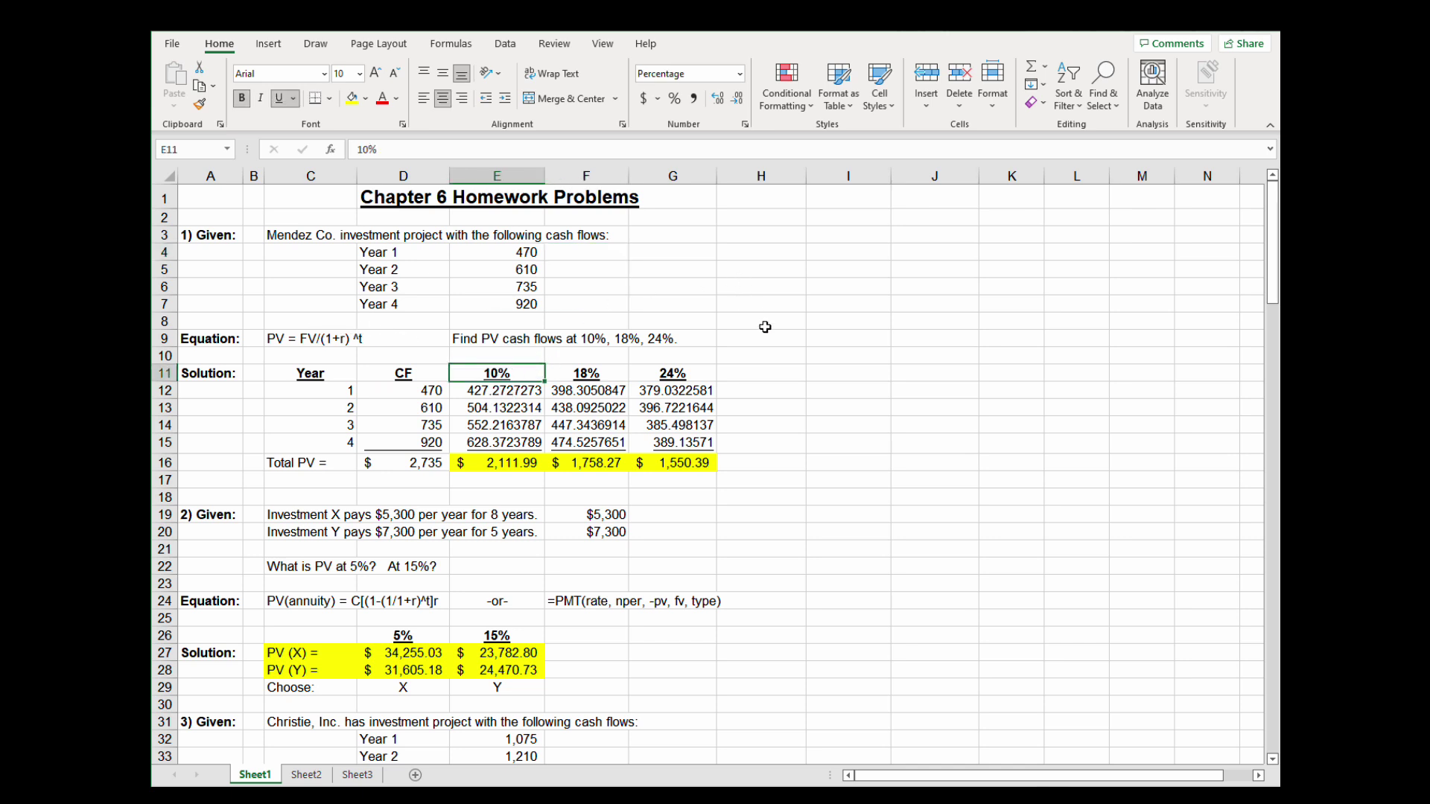
click(524, 393)
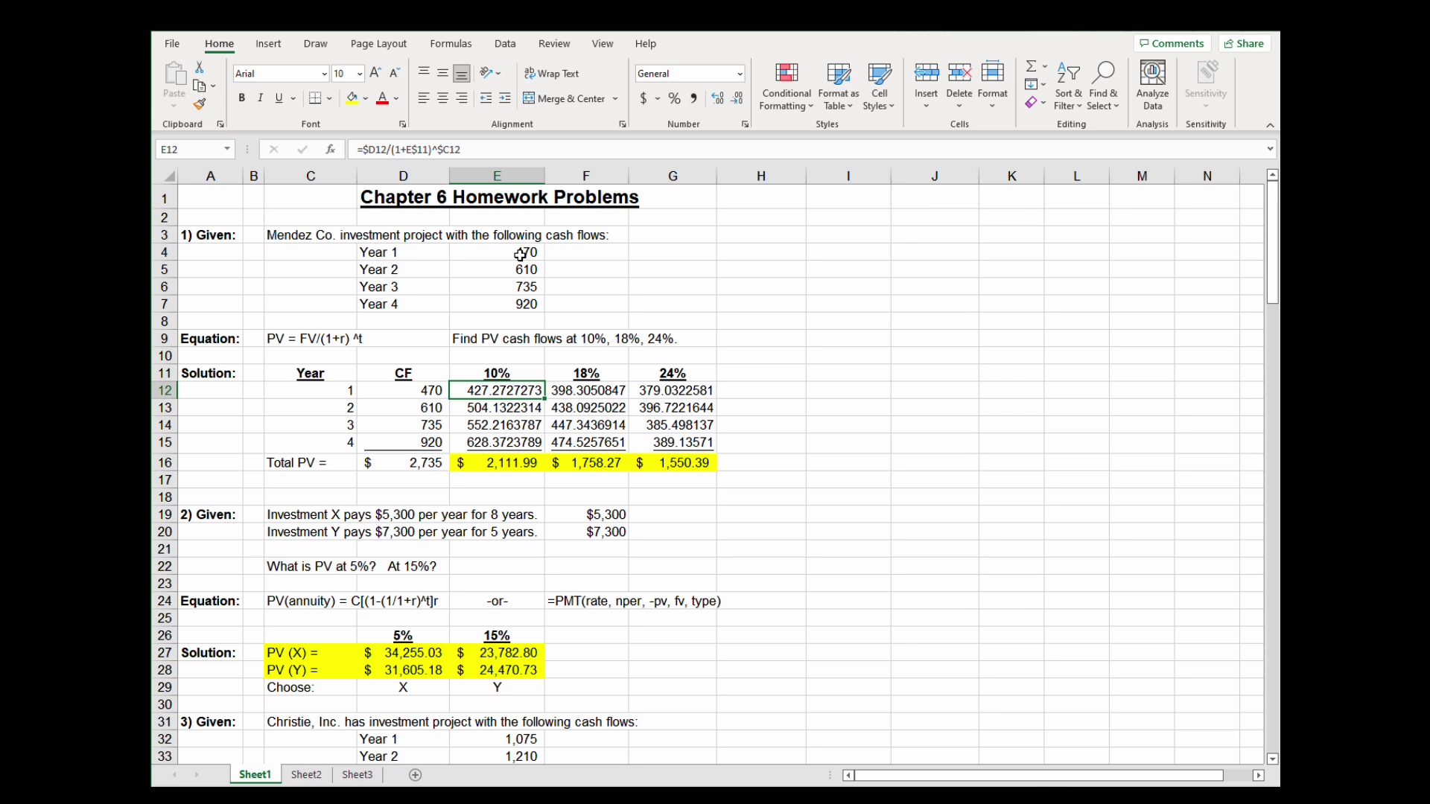
click(514, 408)
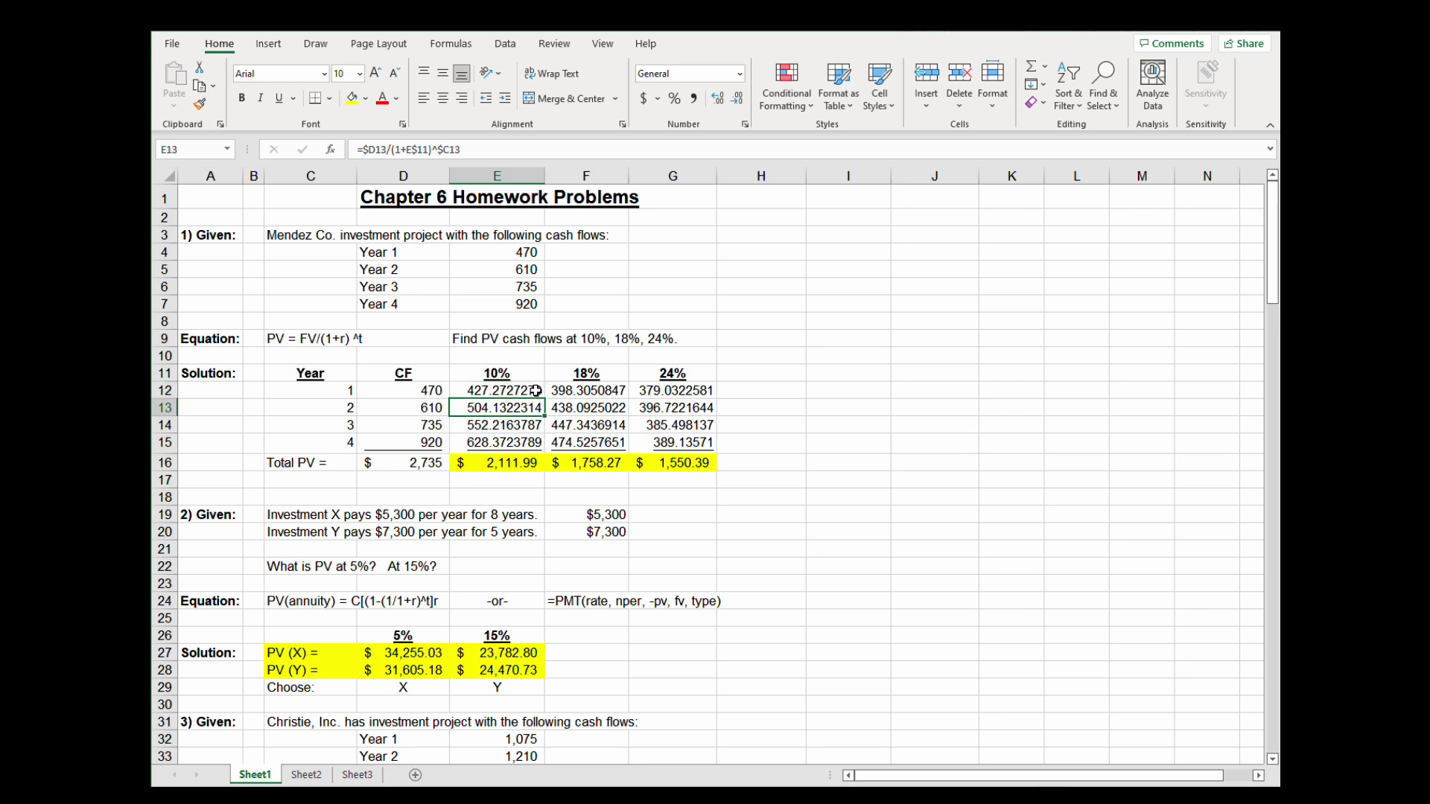
click(517, 428)
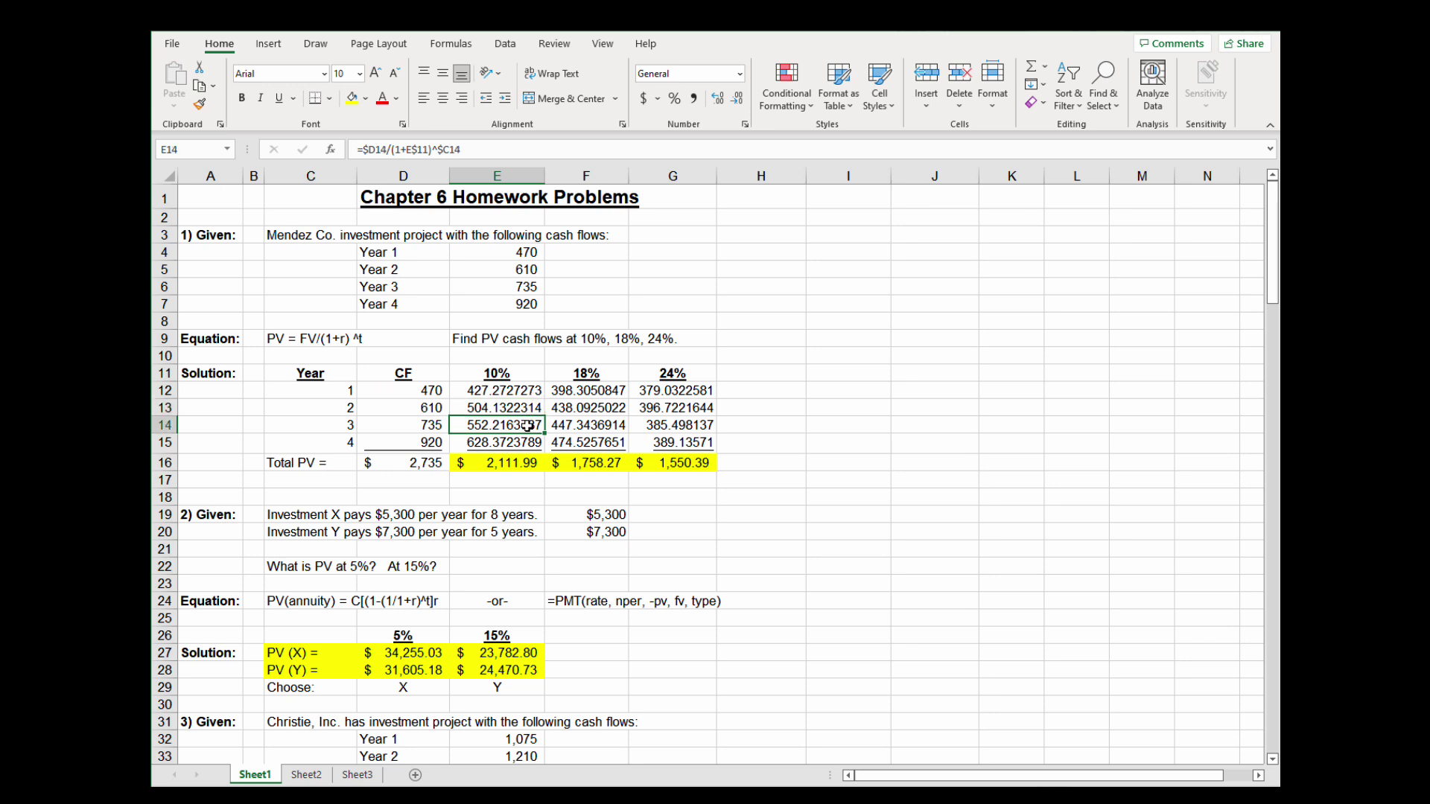
click(520, 444)
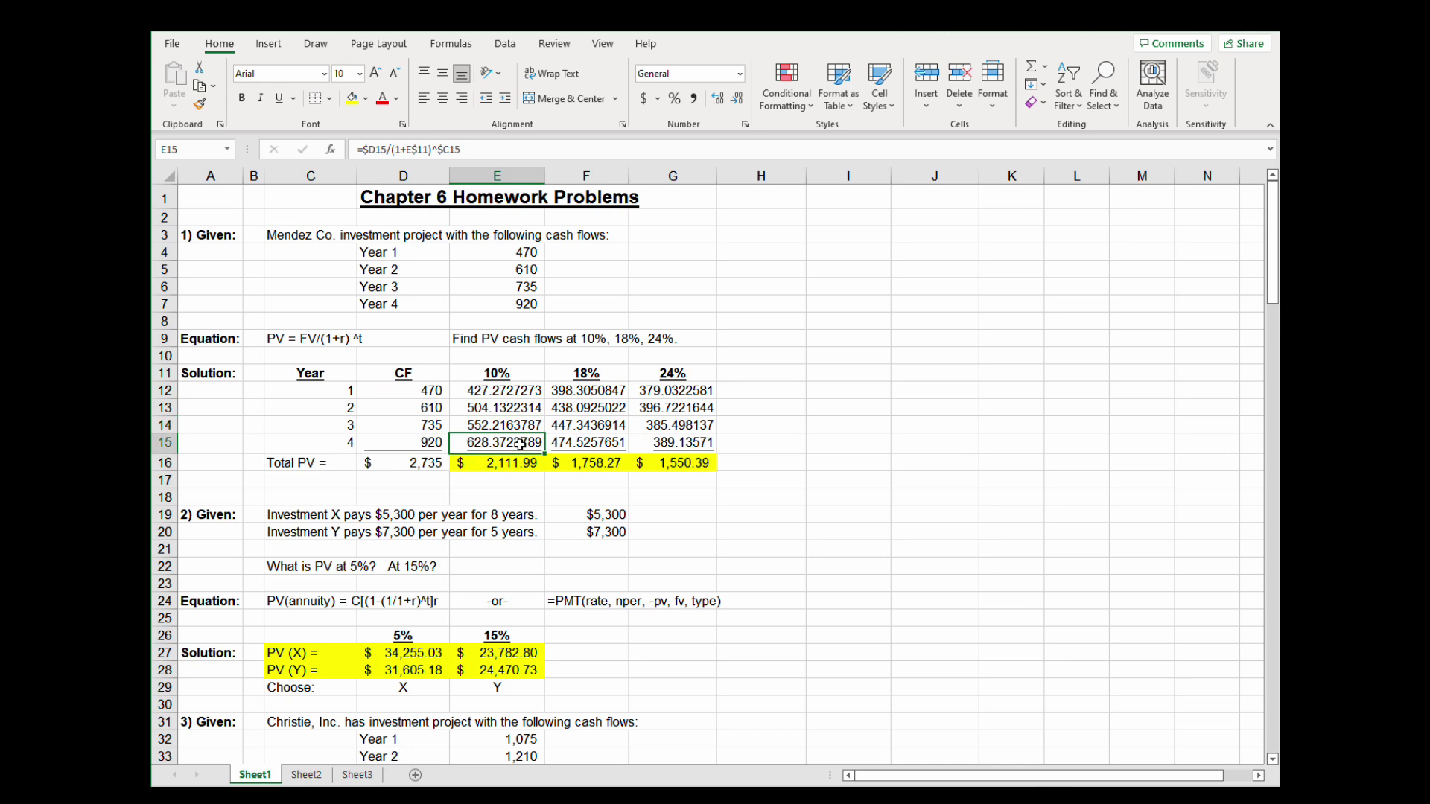
key(ctrl+u)
click(531, 466)
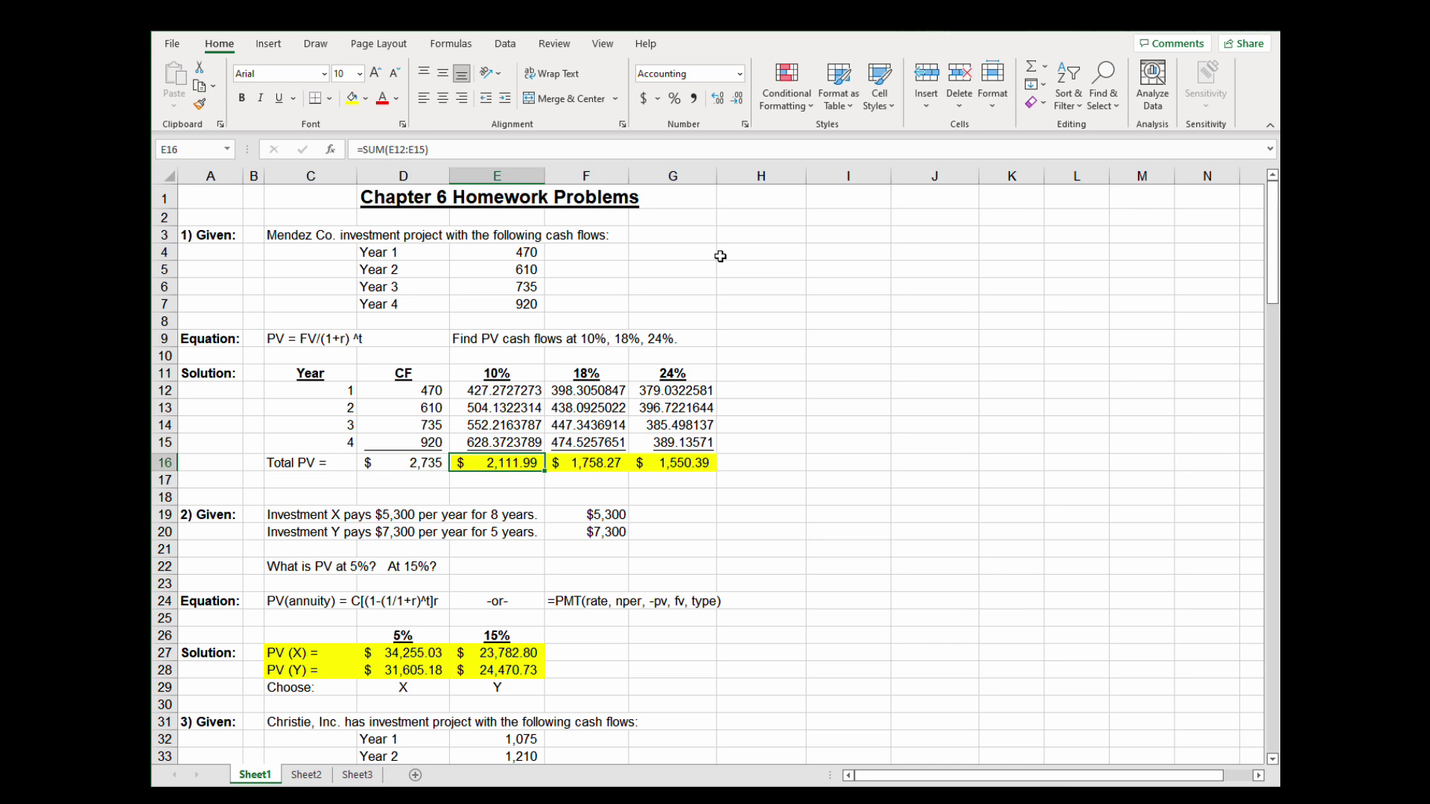
click(593, 463)
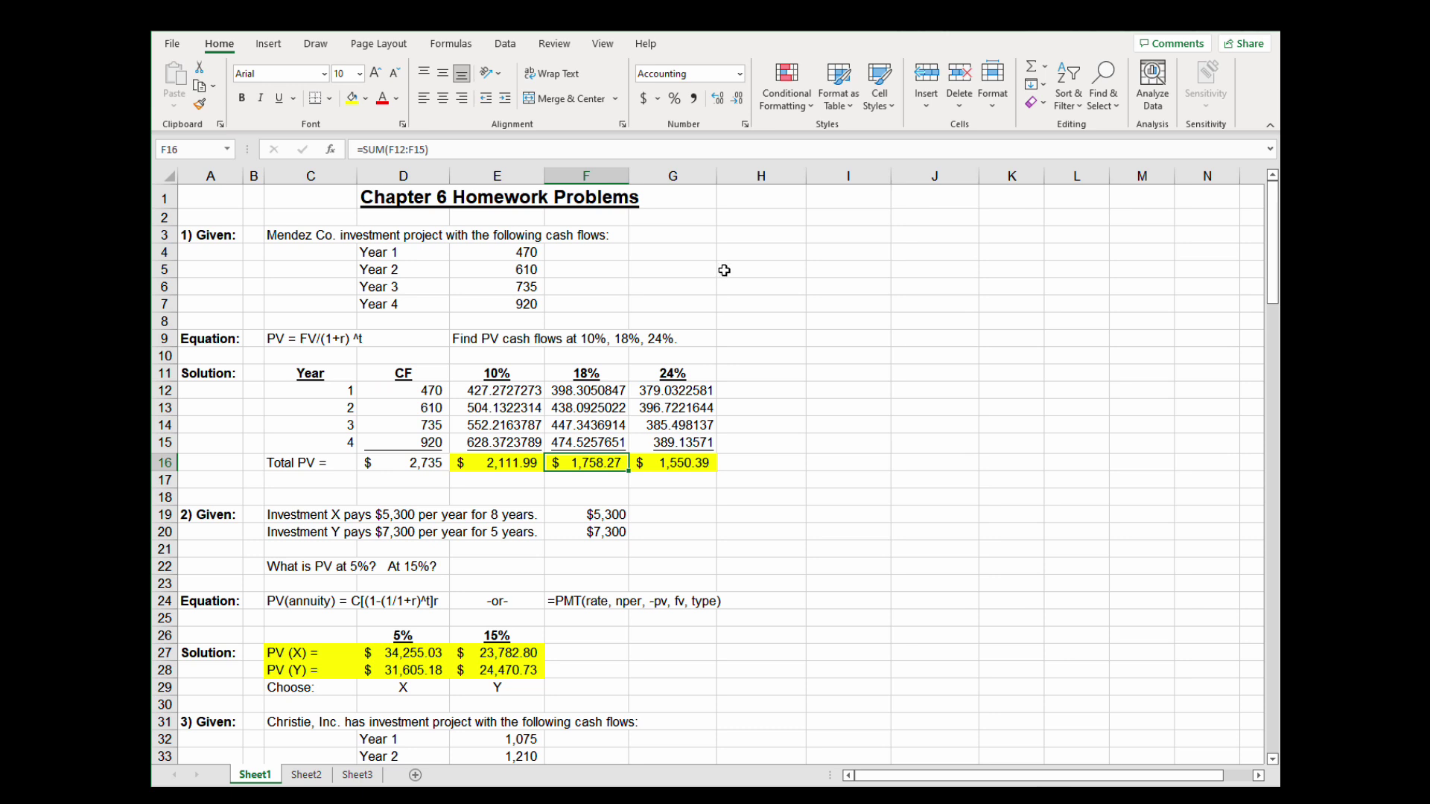
click(693, 462)
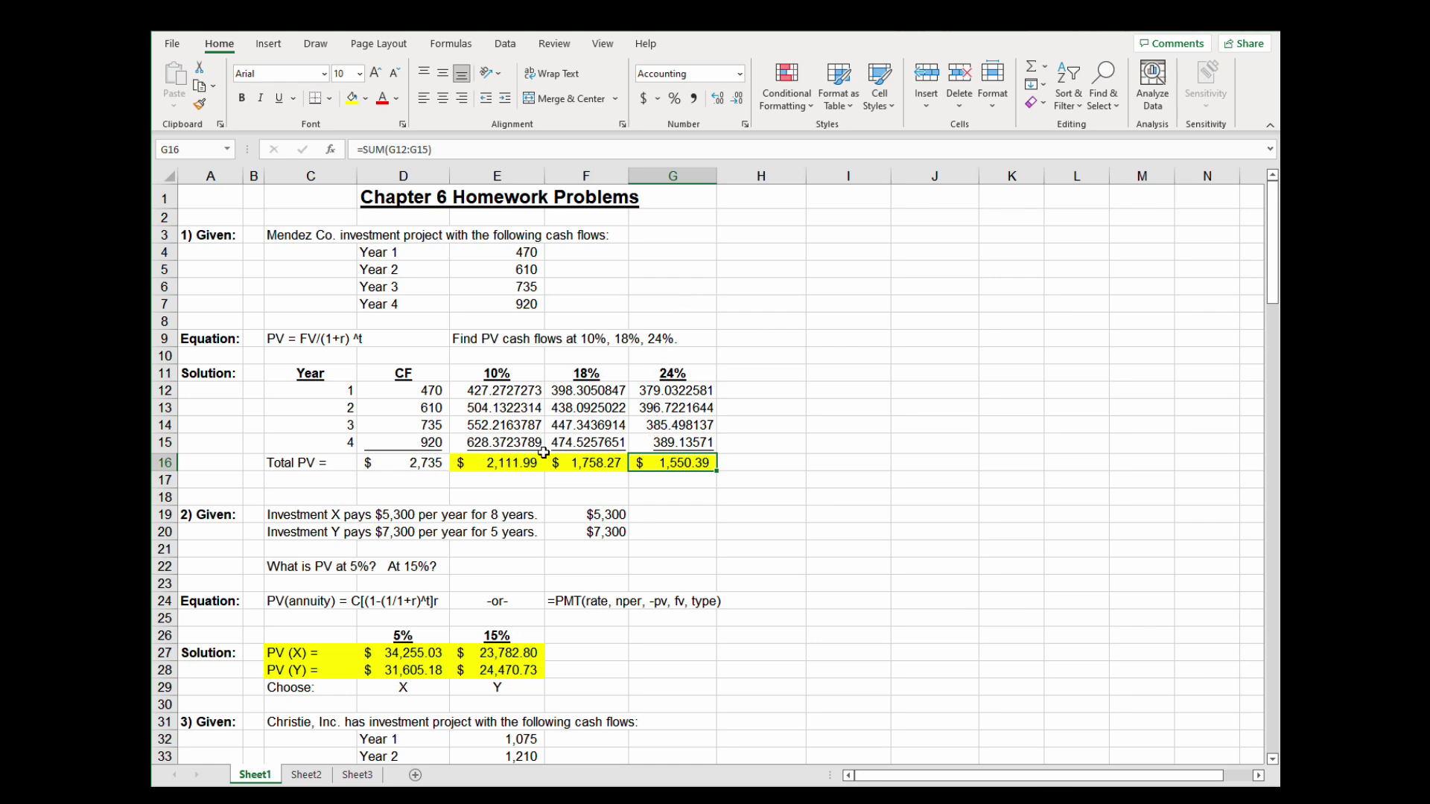
scroll(544, 387, down, 2)
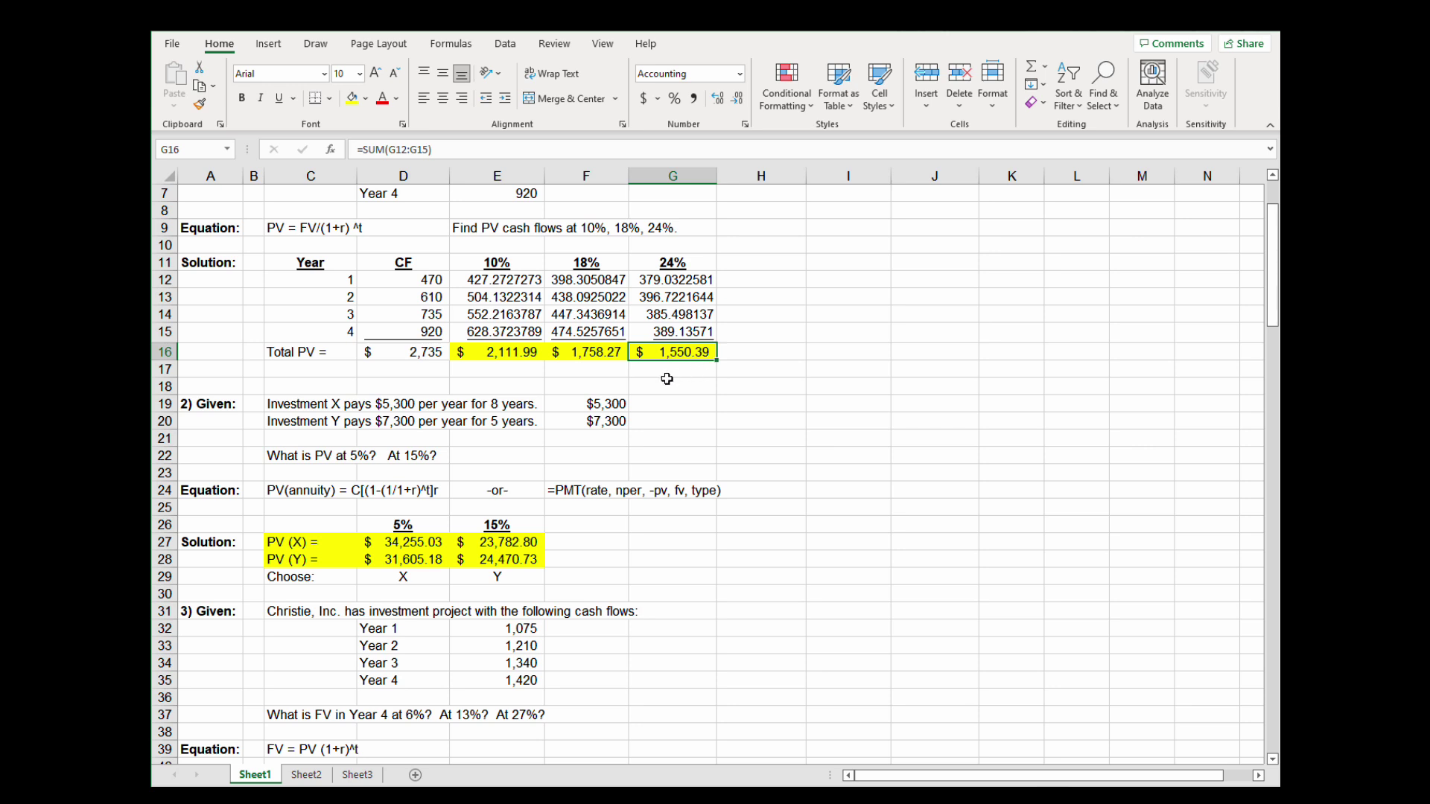
click(429, 350)
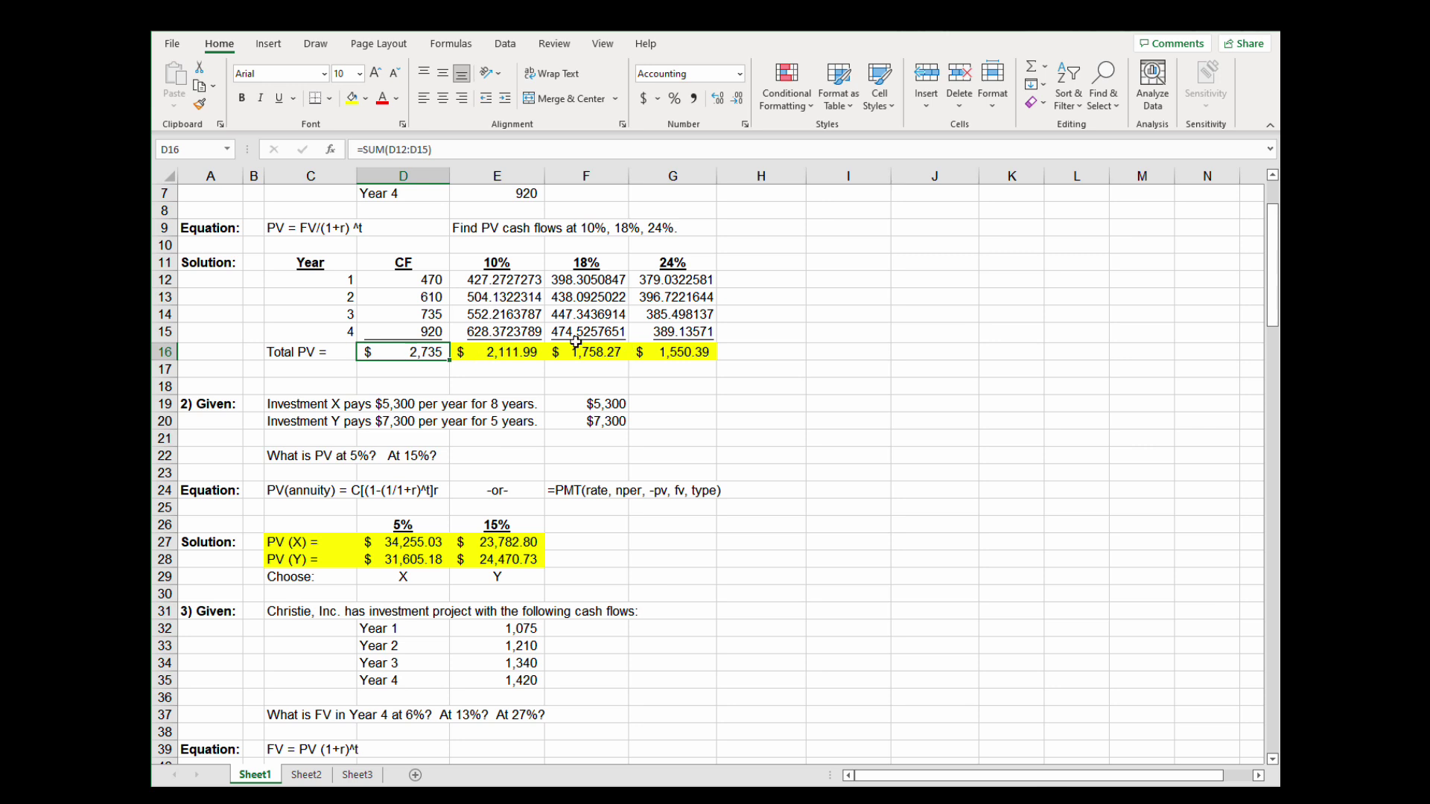
click(680, 350)
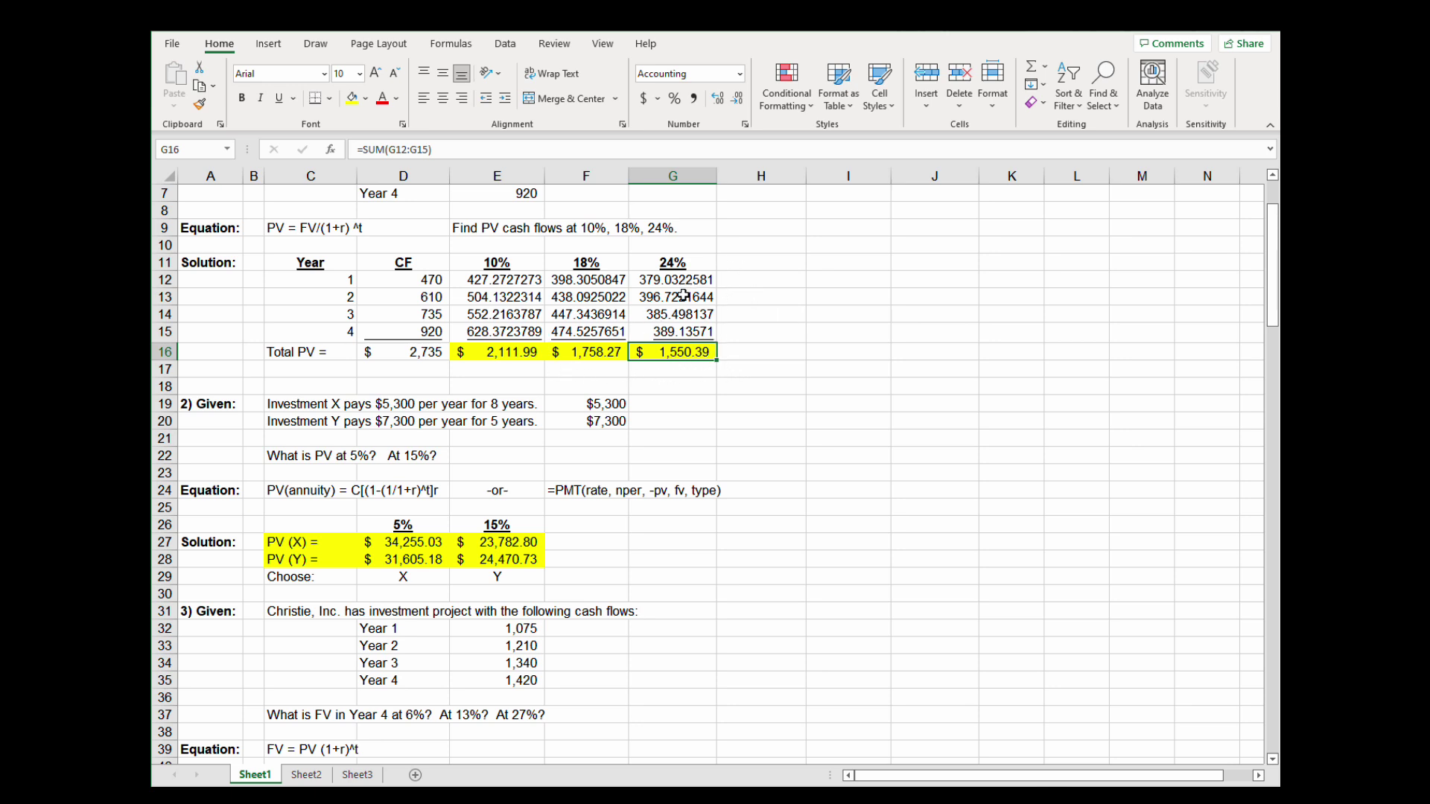
click(311, 404)
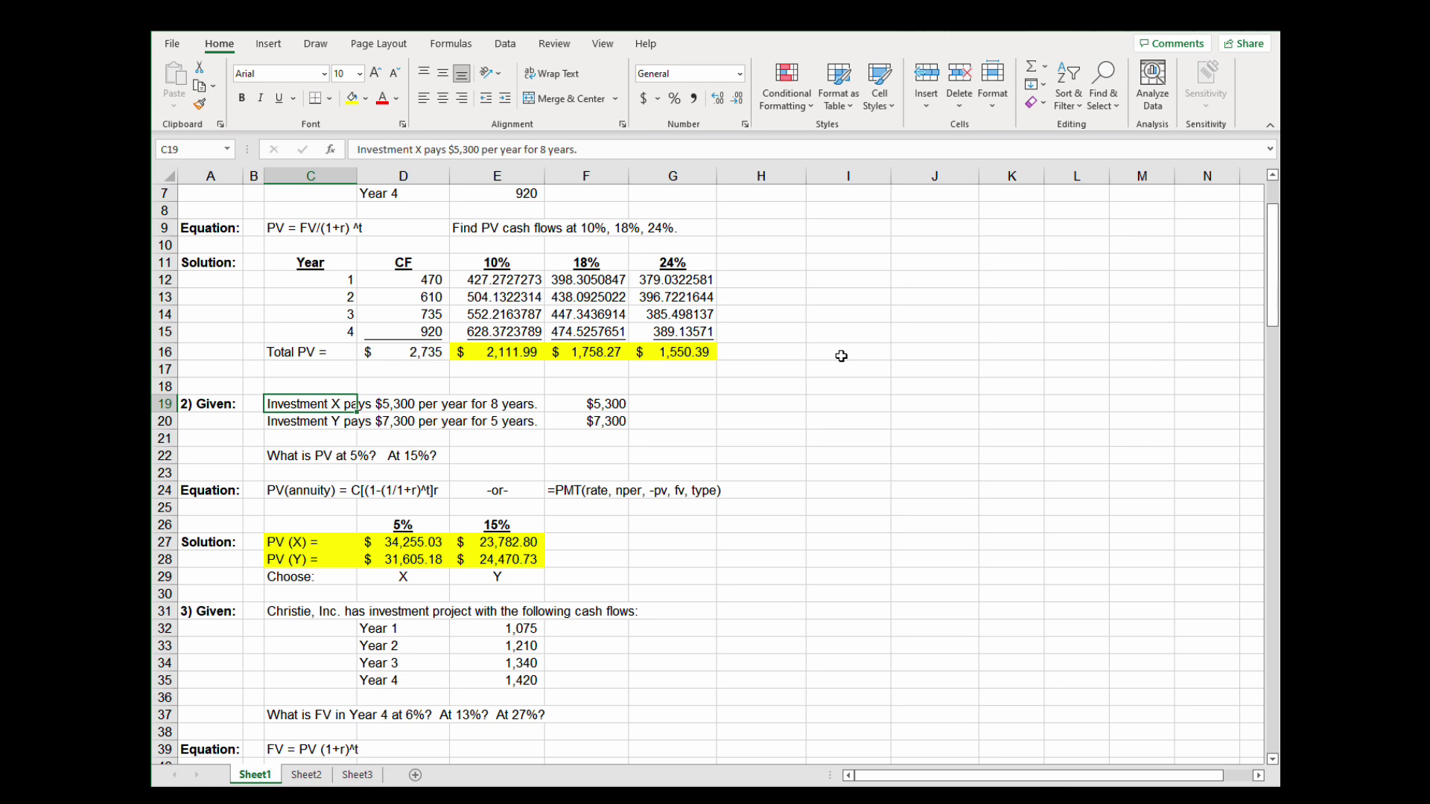
key(Down)
key(Down)
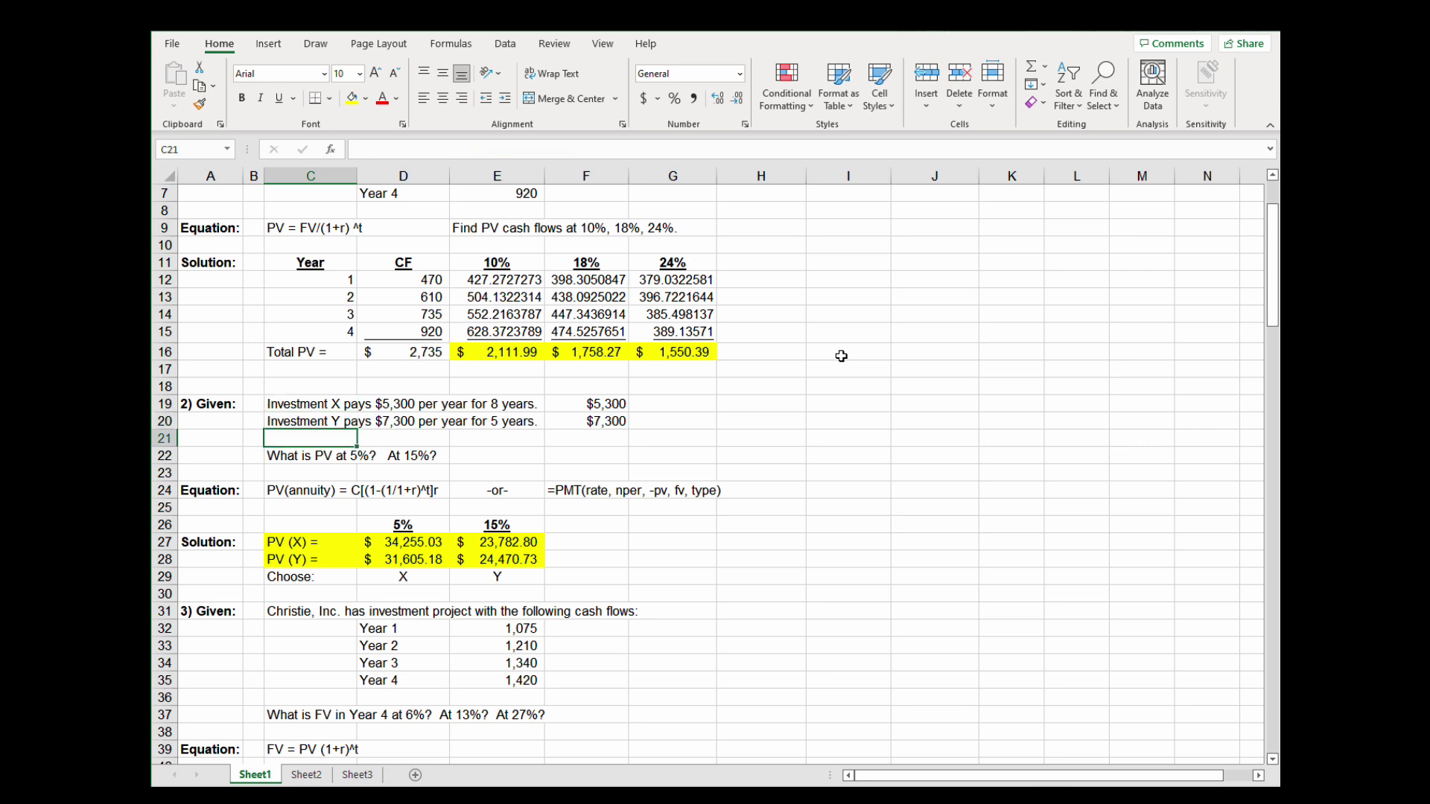
key(Down)
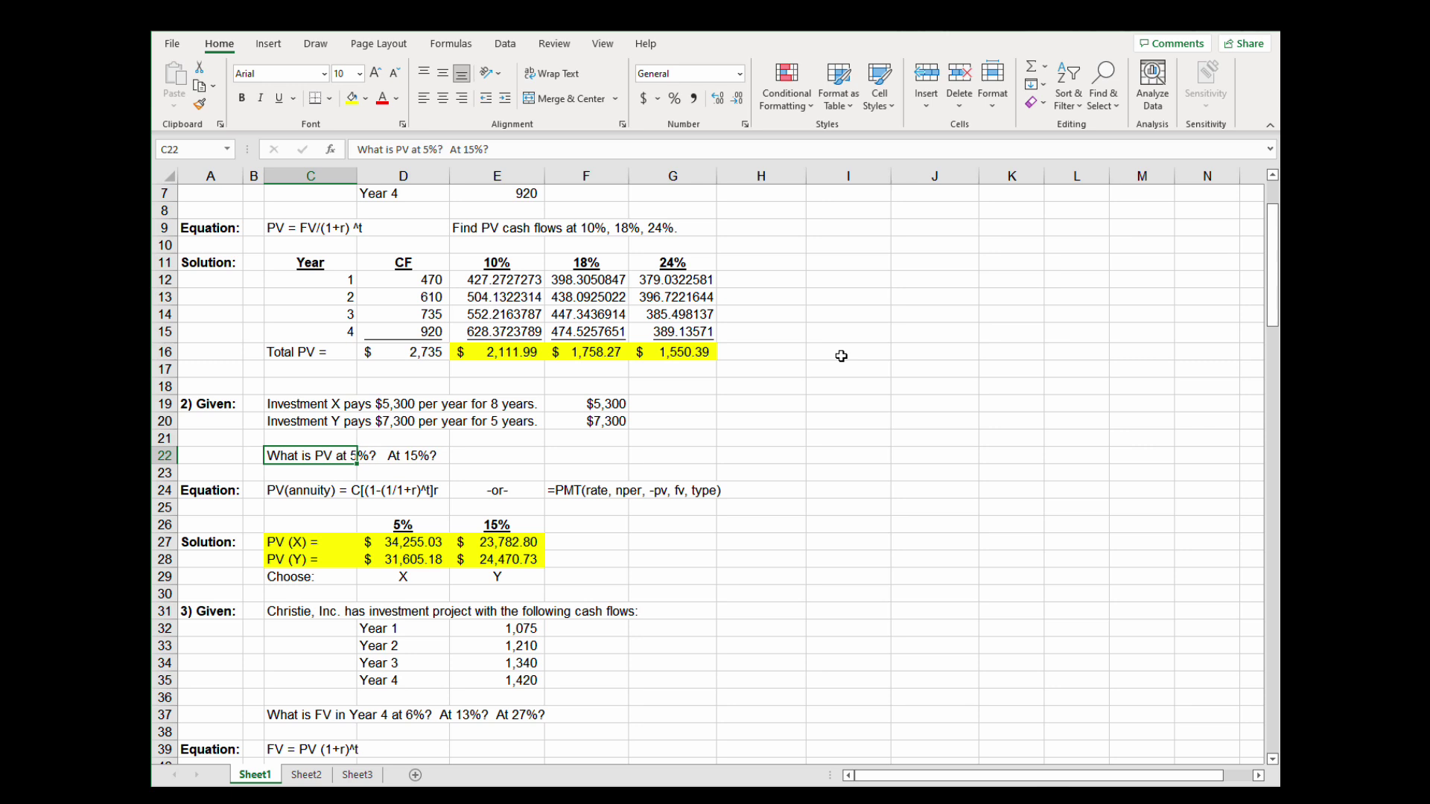
key(Right)
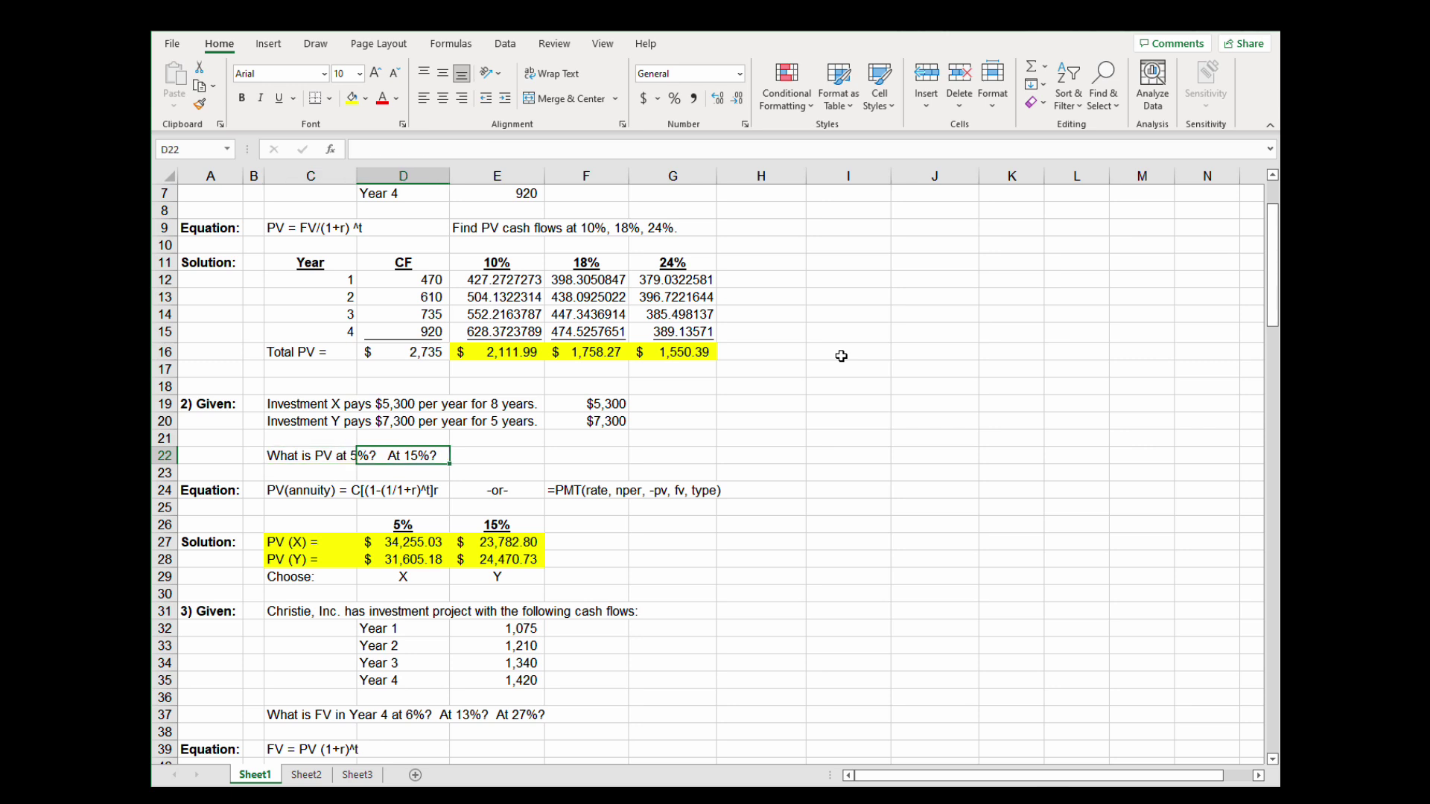
key(Up)
key(Right)
key(Right)
key(Right)
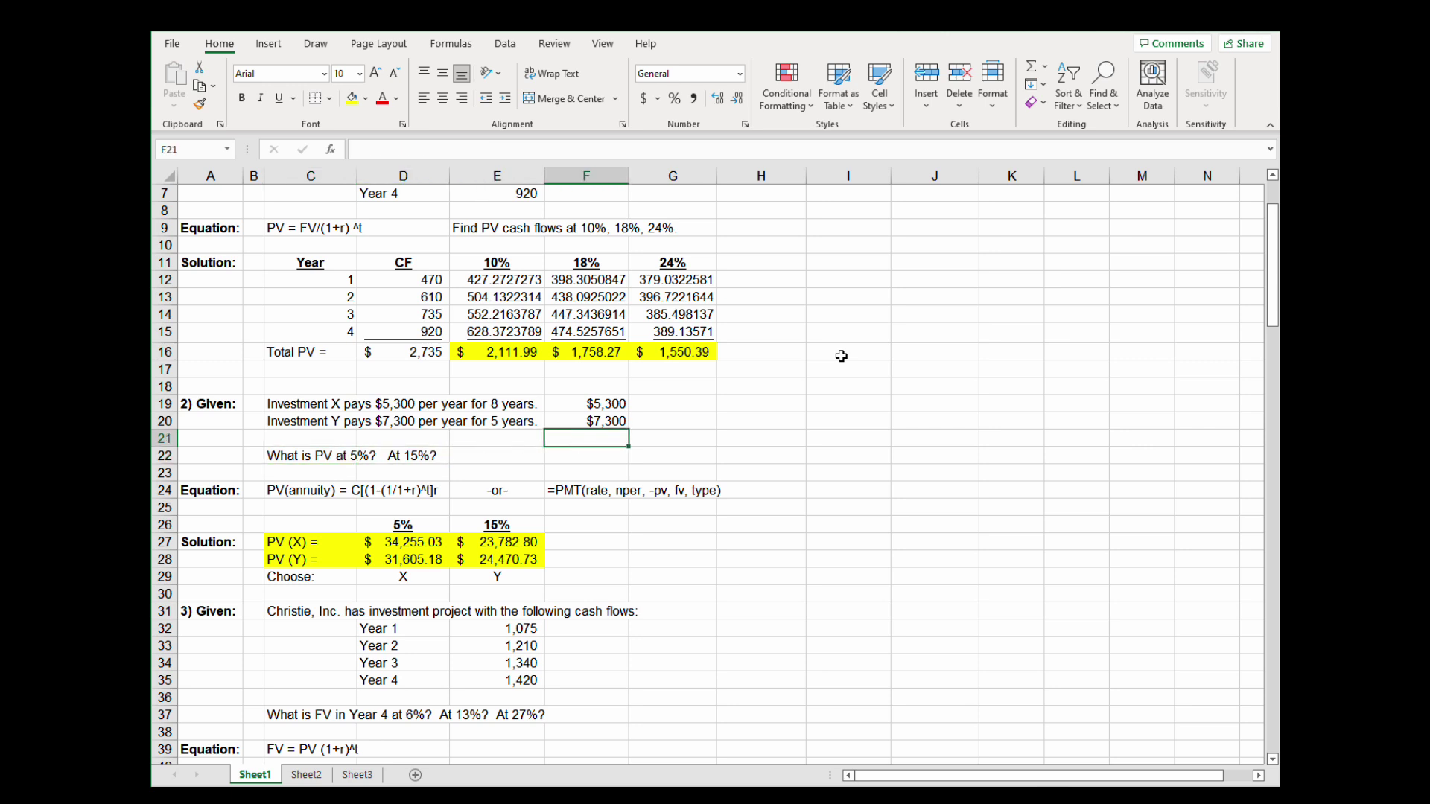
key(Up)
key(Up)
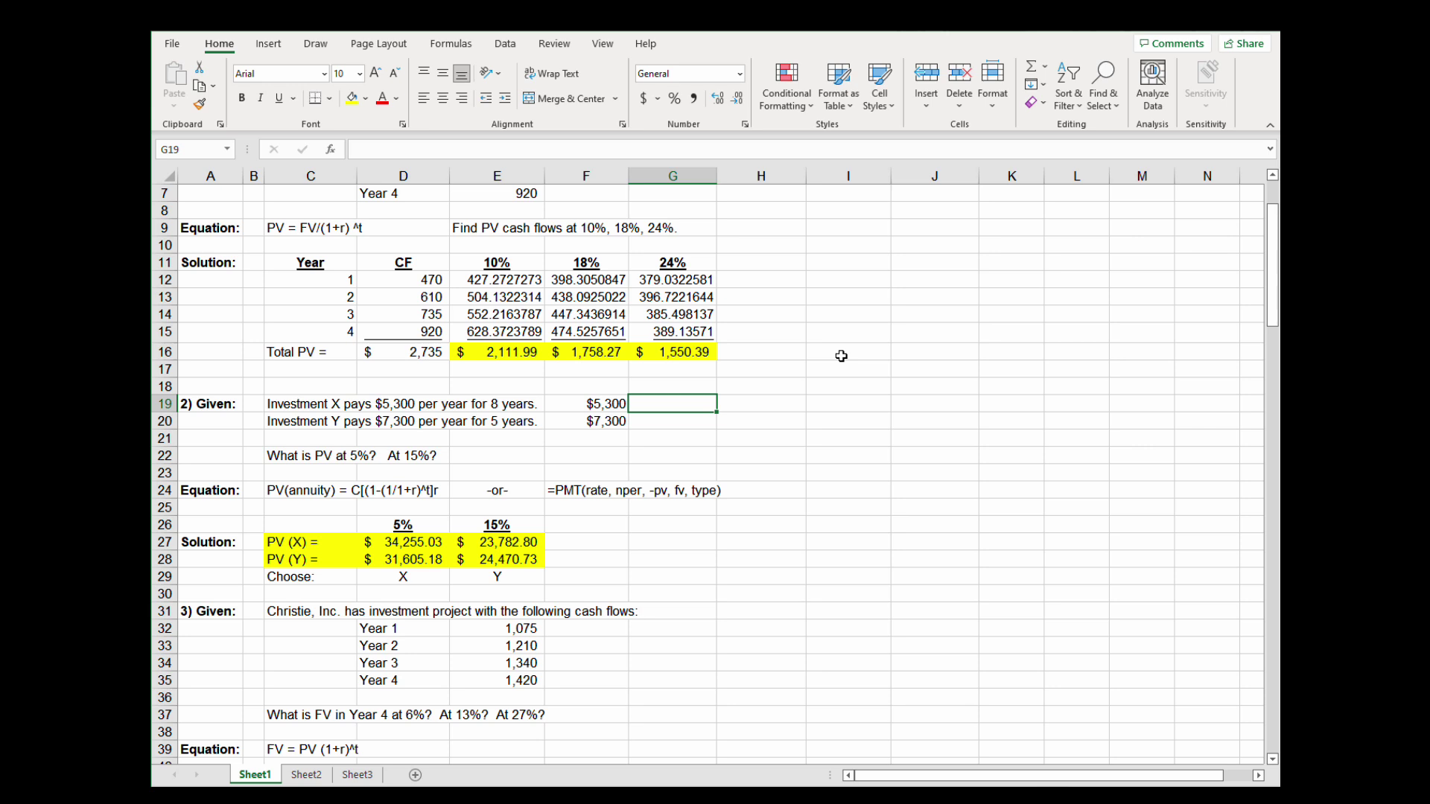
key(Down)
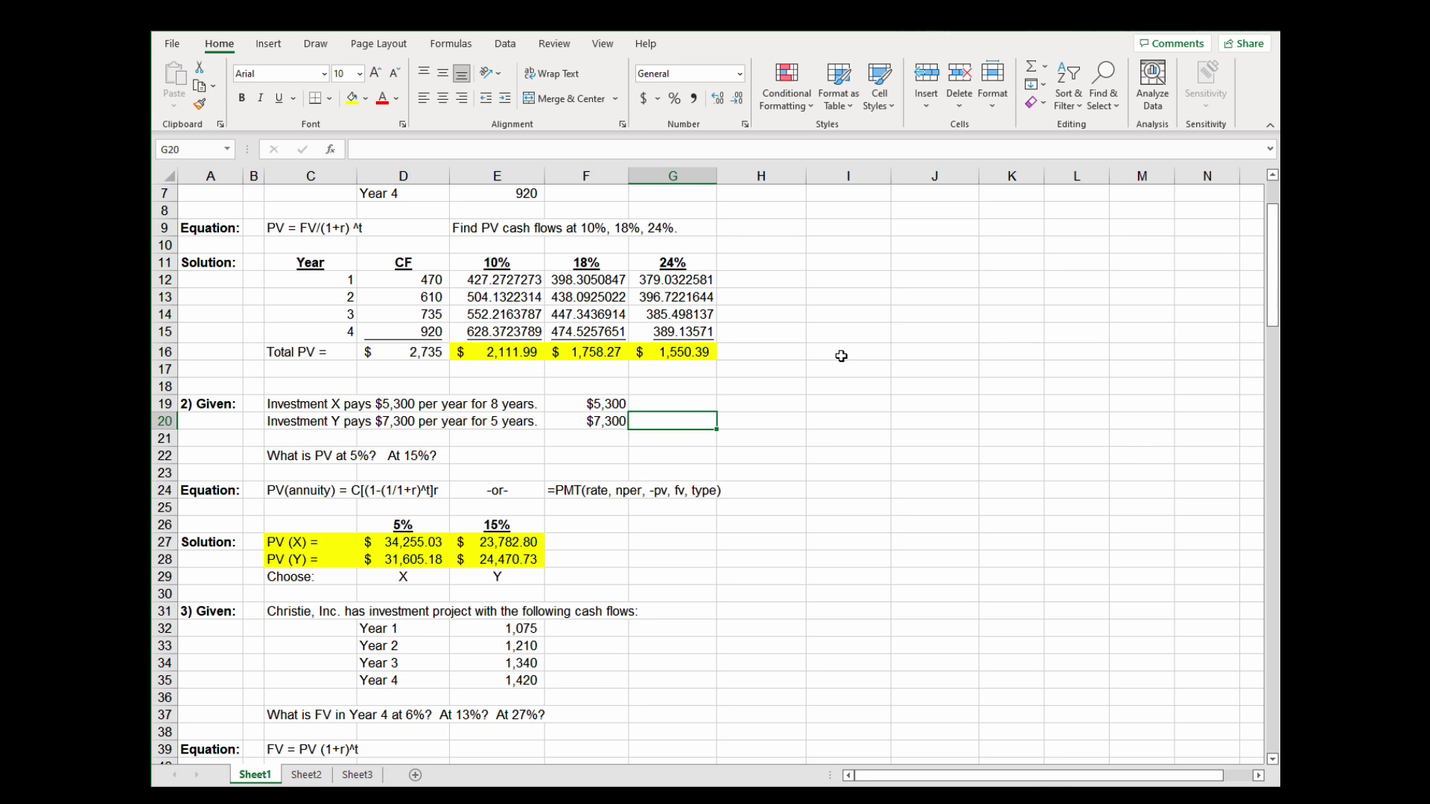
key(Down)
key(Down)
key(Down)
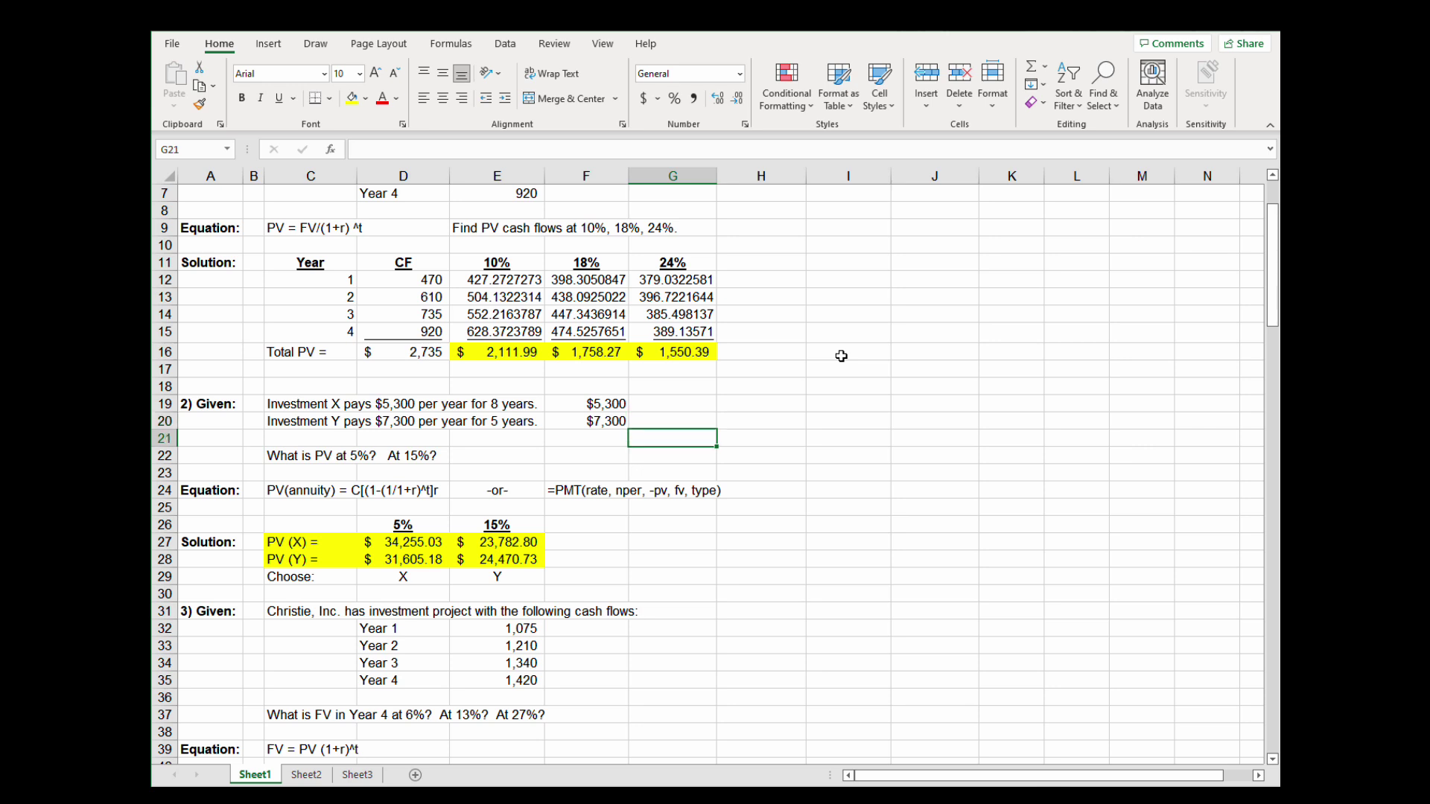
key(Up)
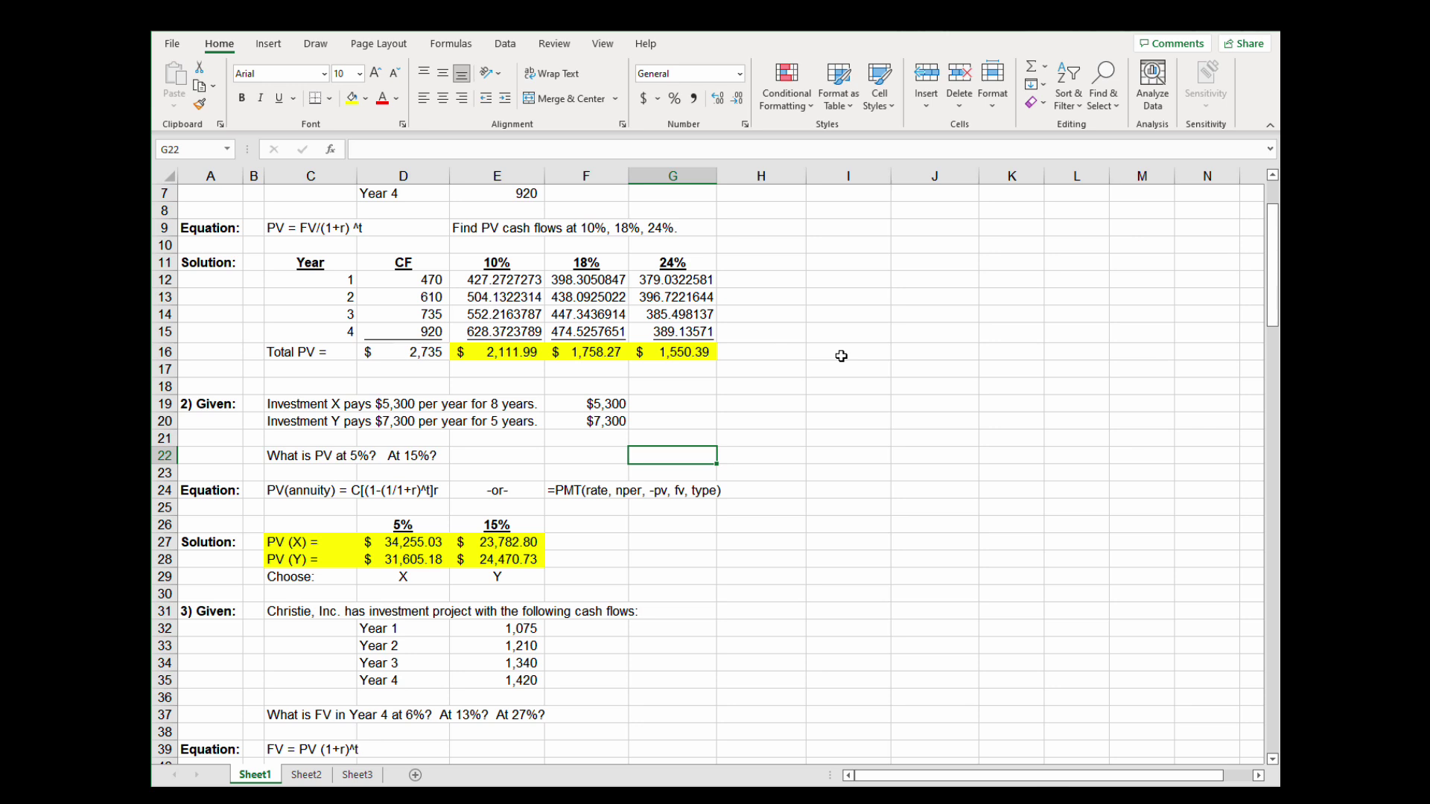
key(Left)
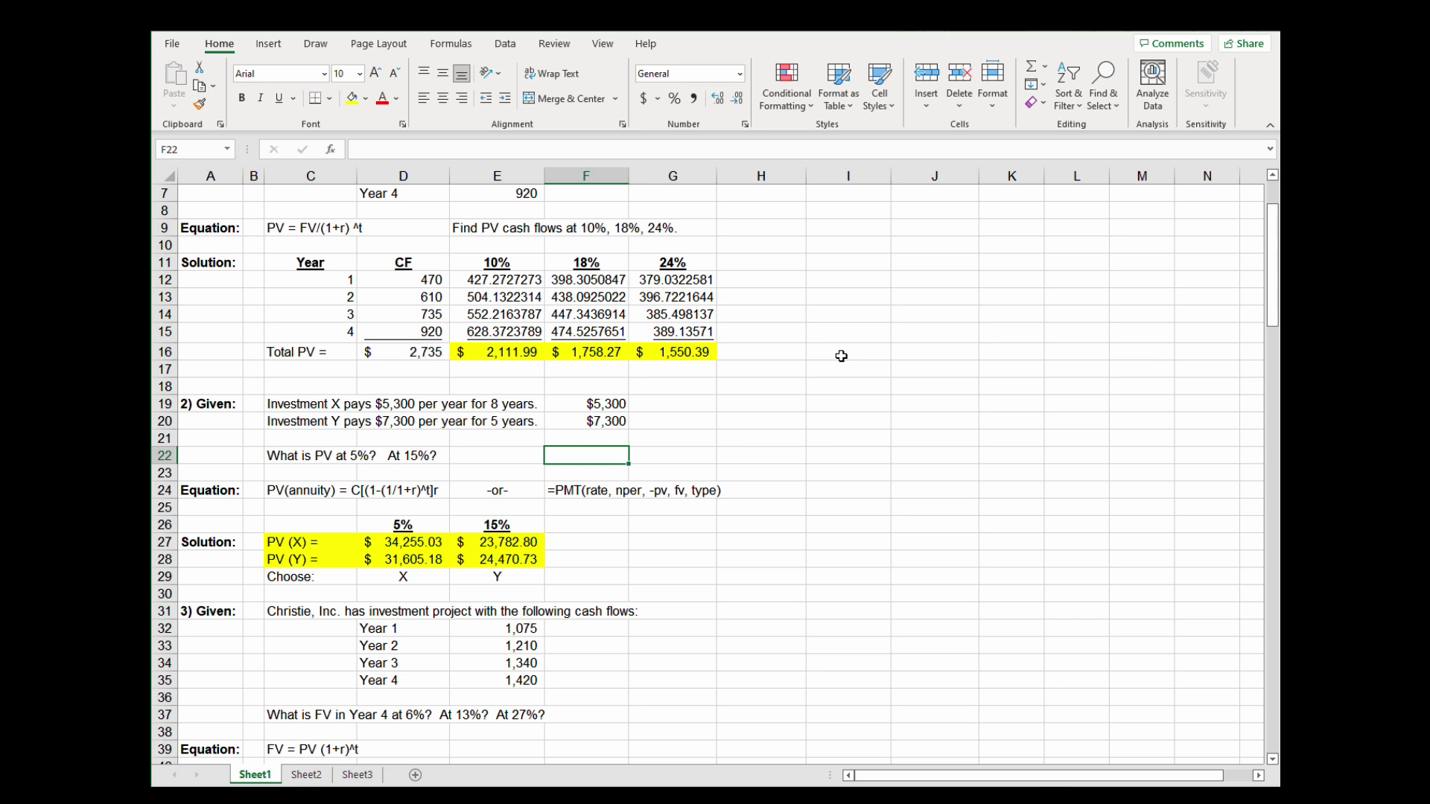
key(Down)
key(Down)
key(Left)
key(Left)
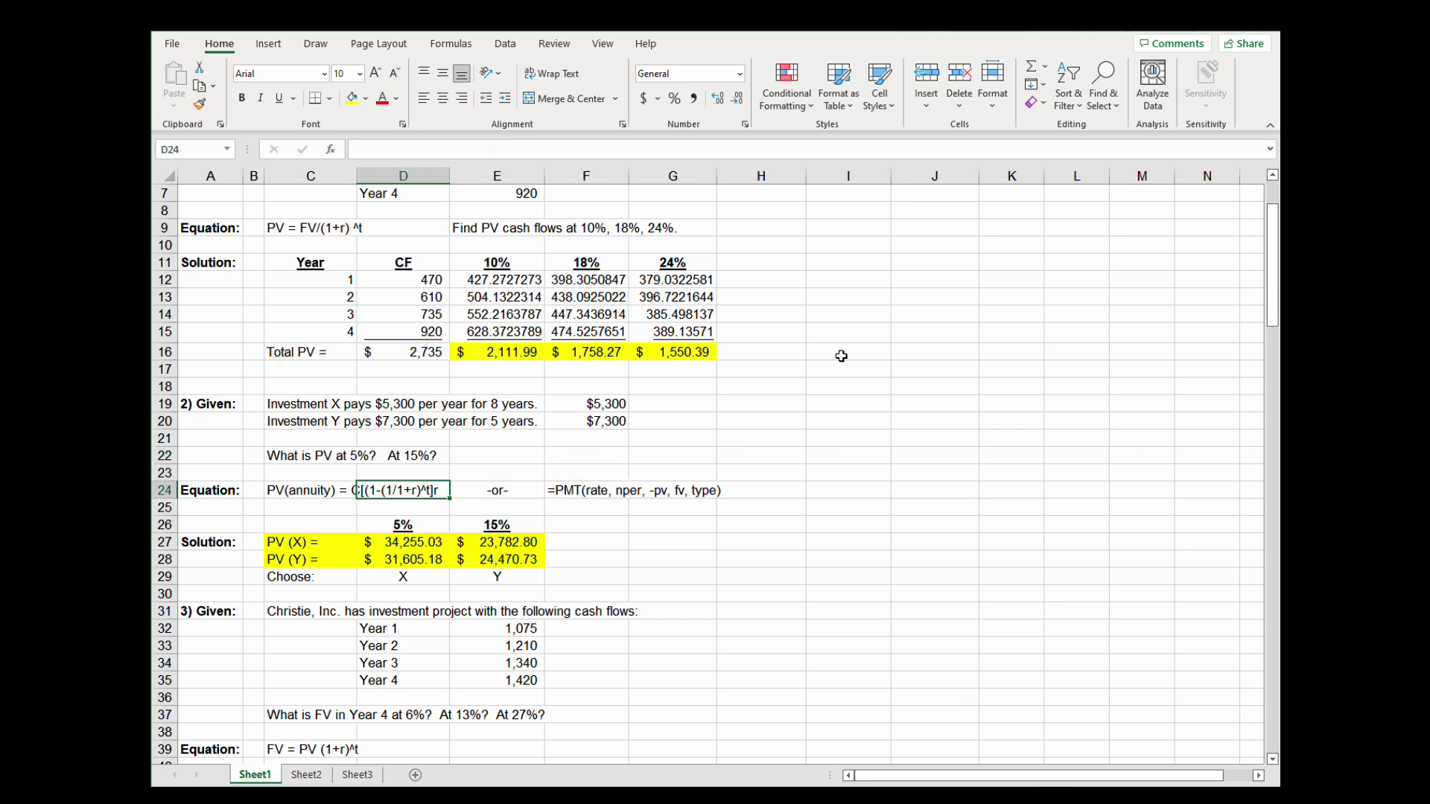
key(Right)
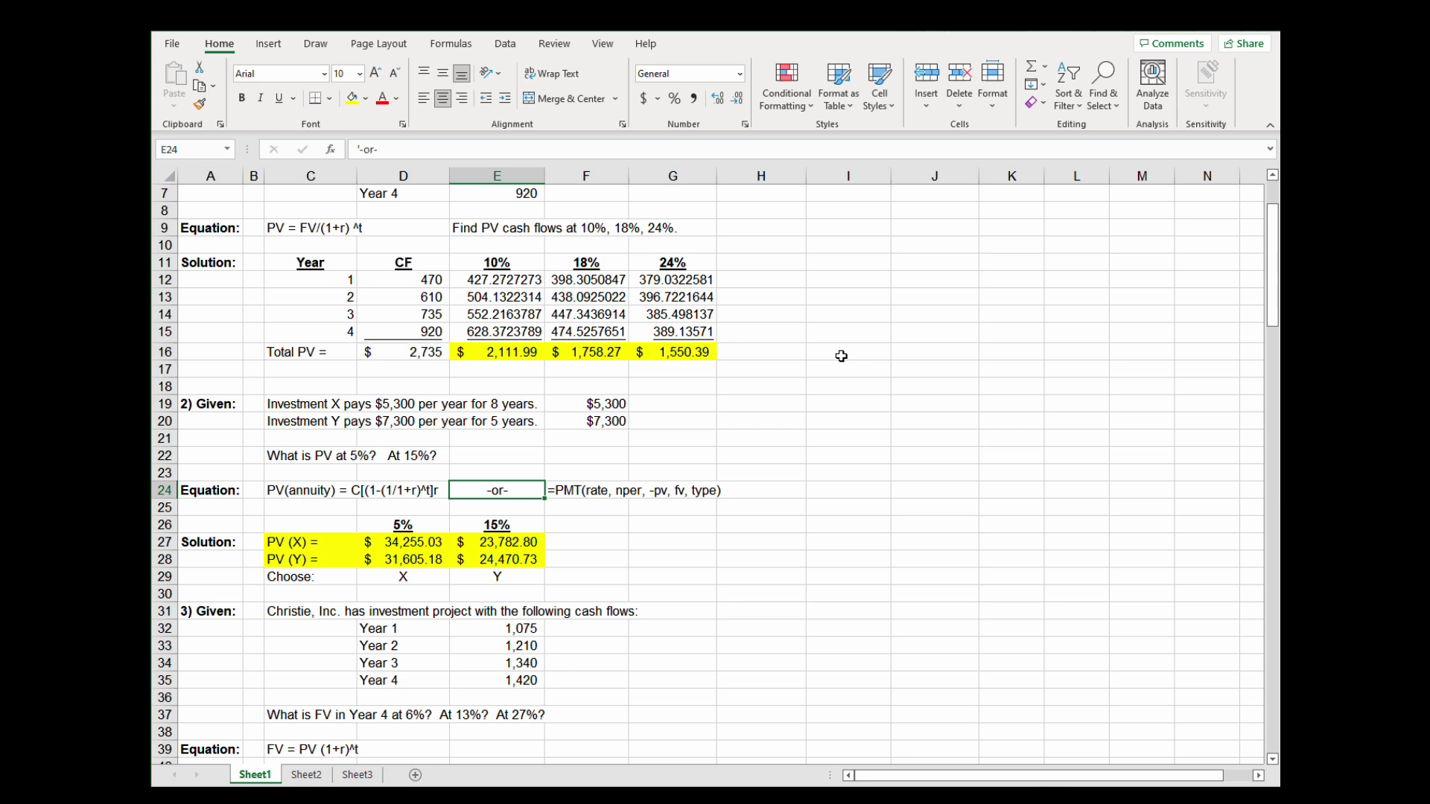
key(Down)
key(Down)
key(Left)
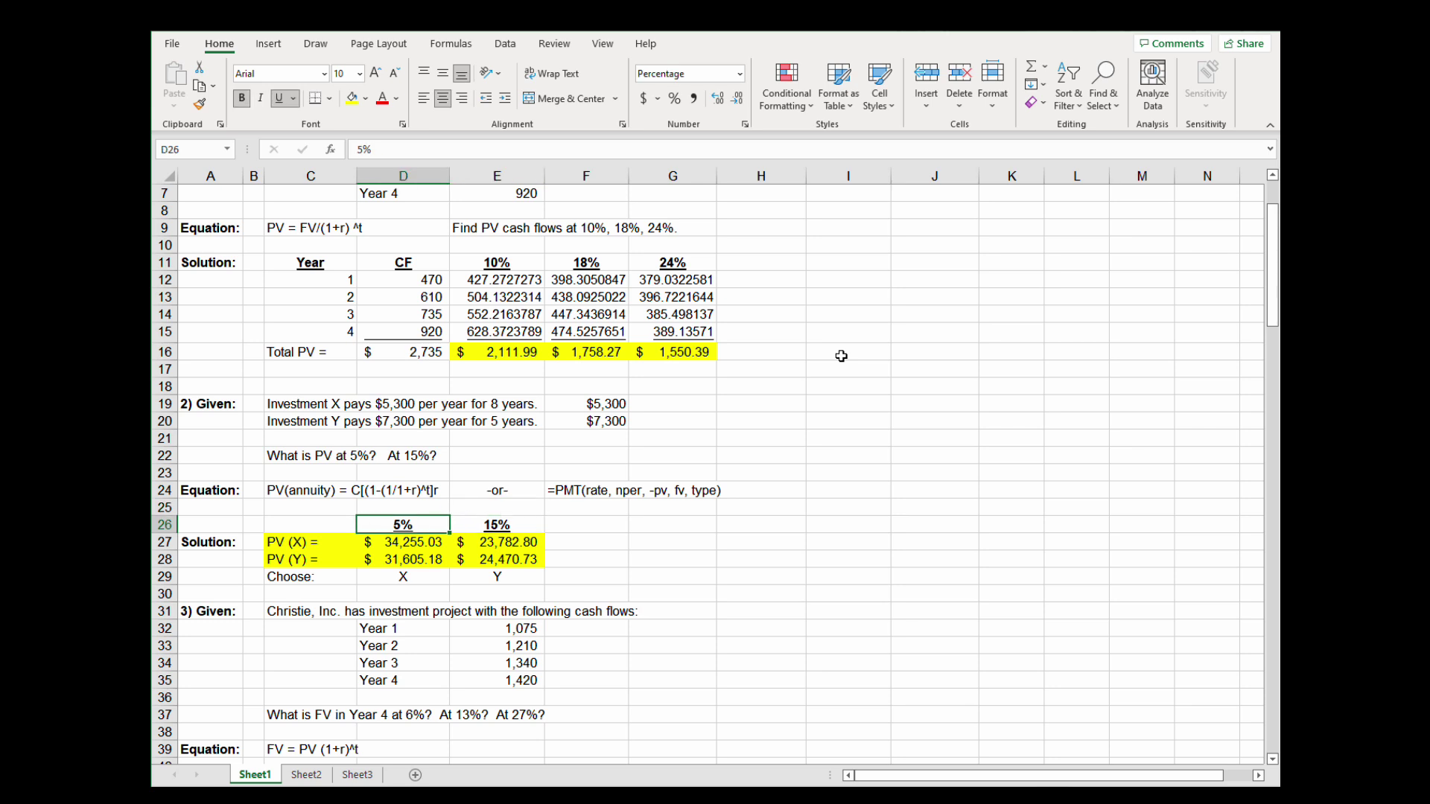
key(Down)
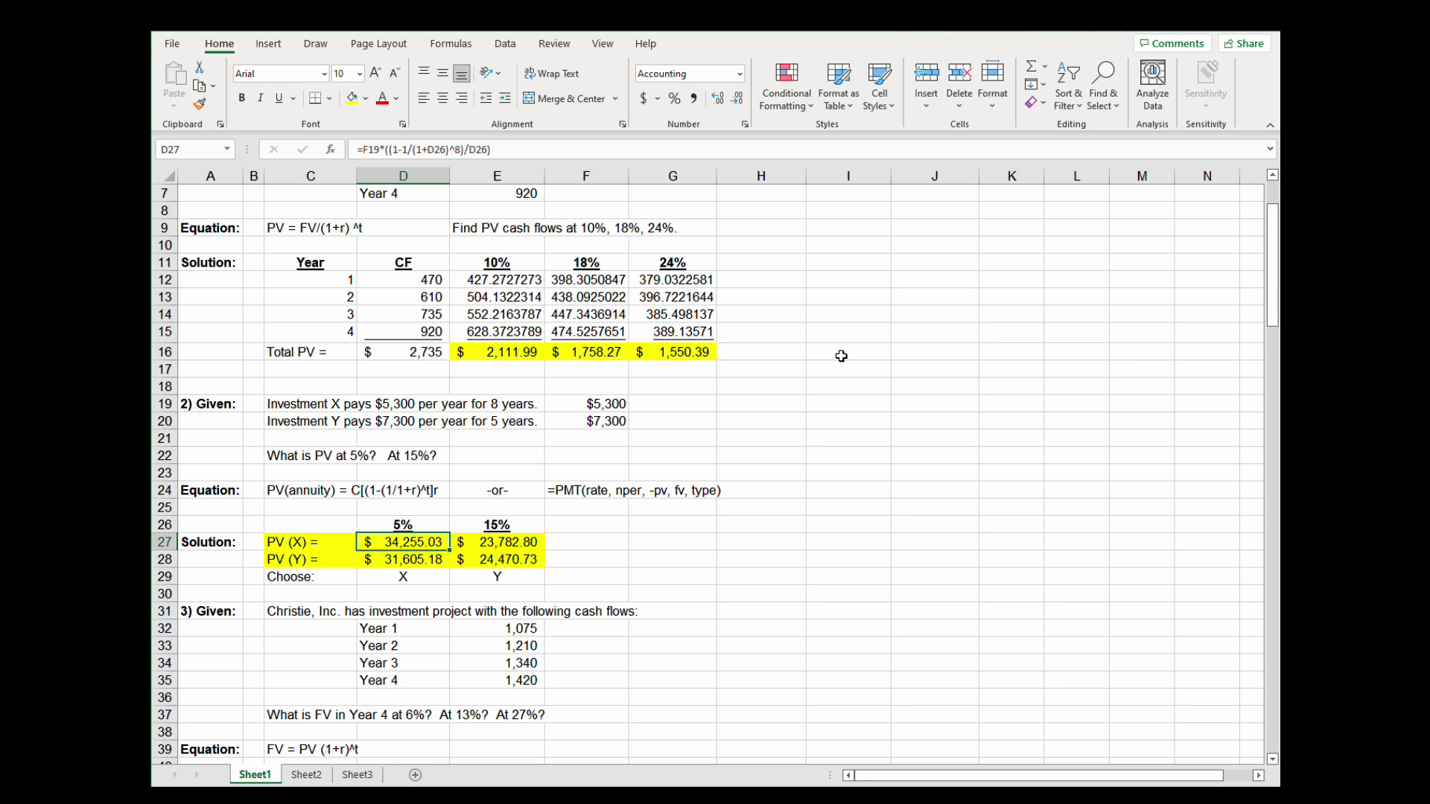
key(Down)
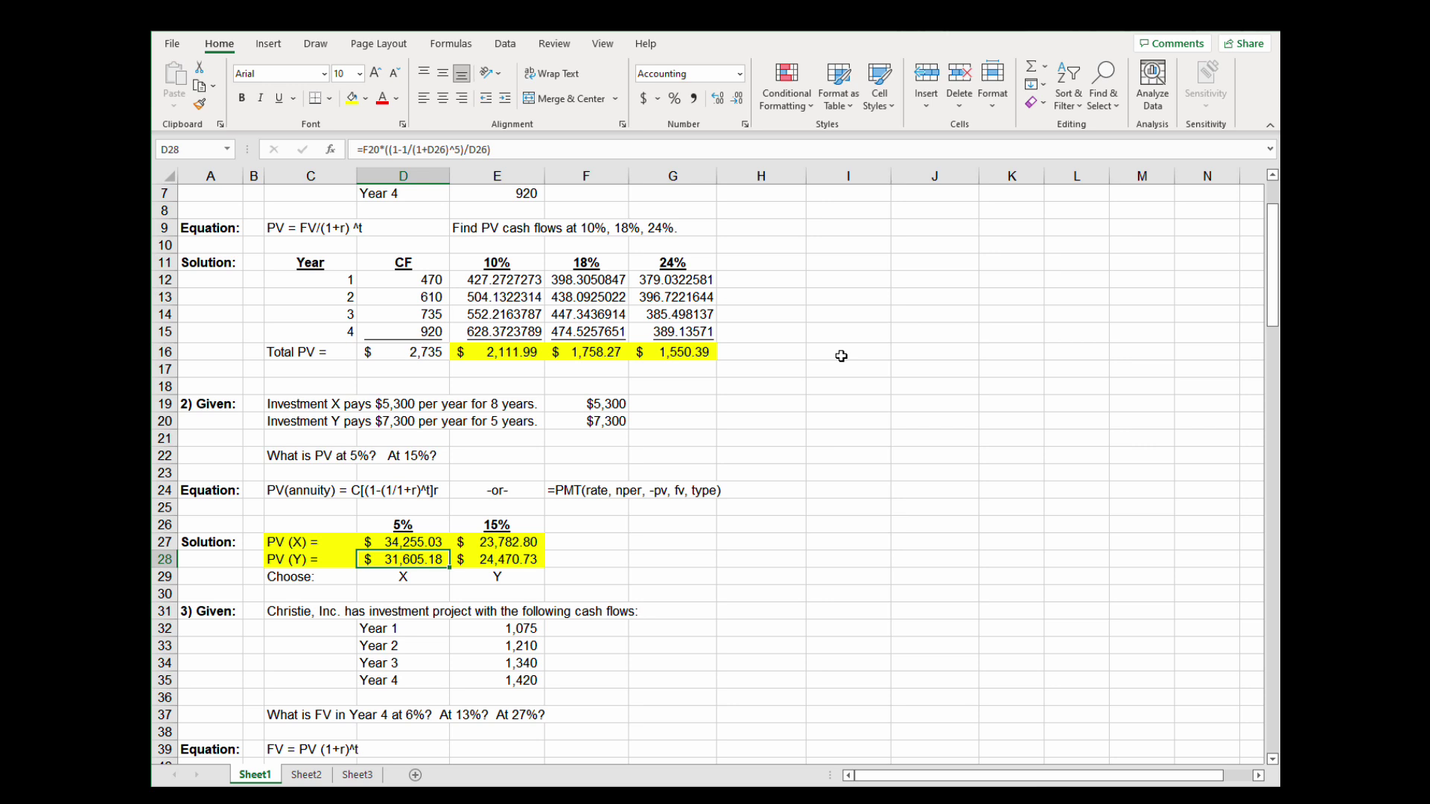
key(Right)
key(Up)
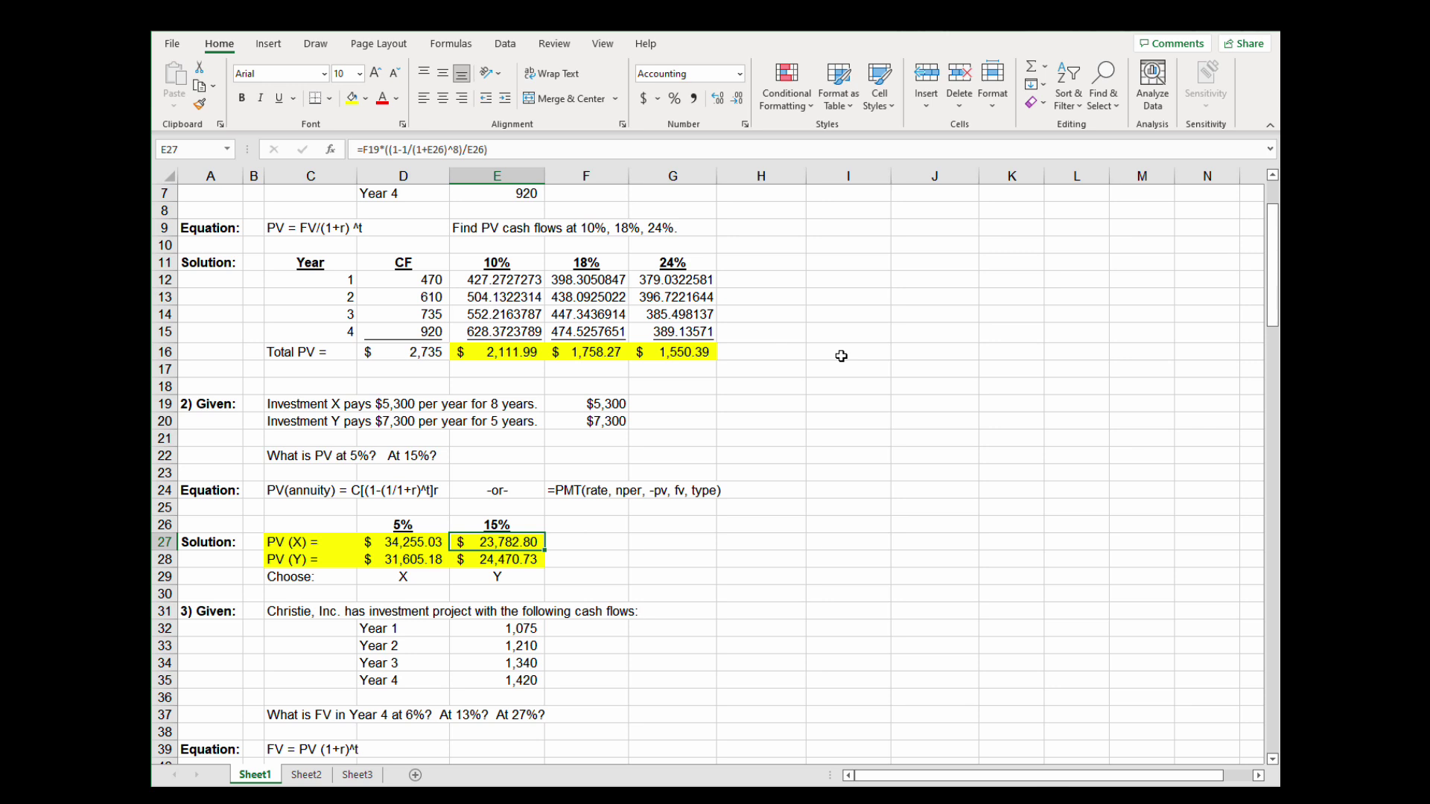
key(Down)
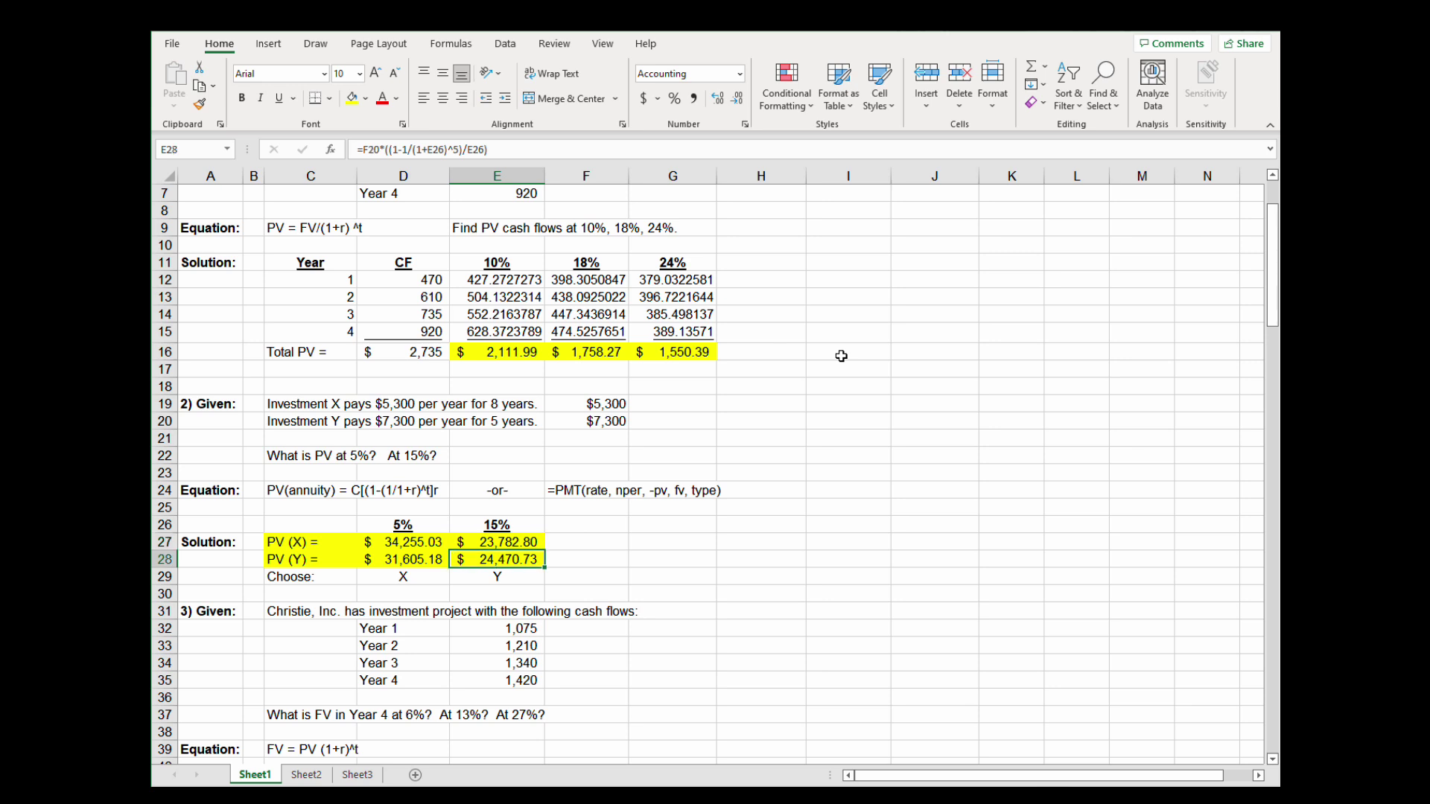
key(Up)
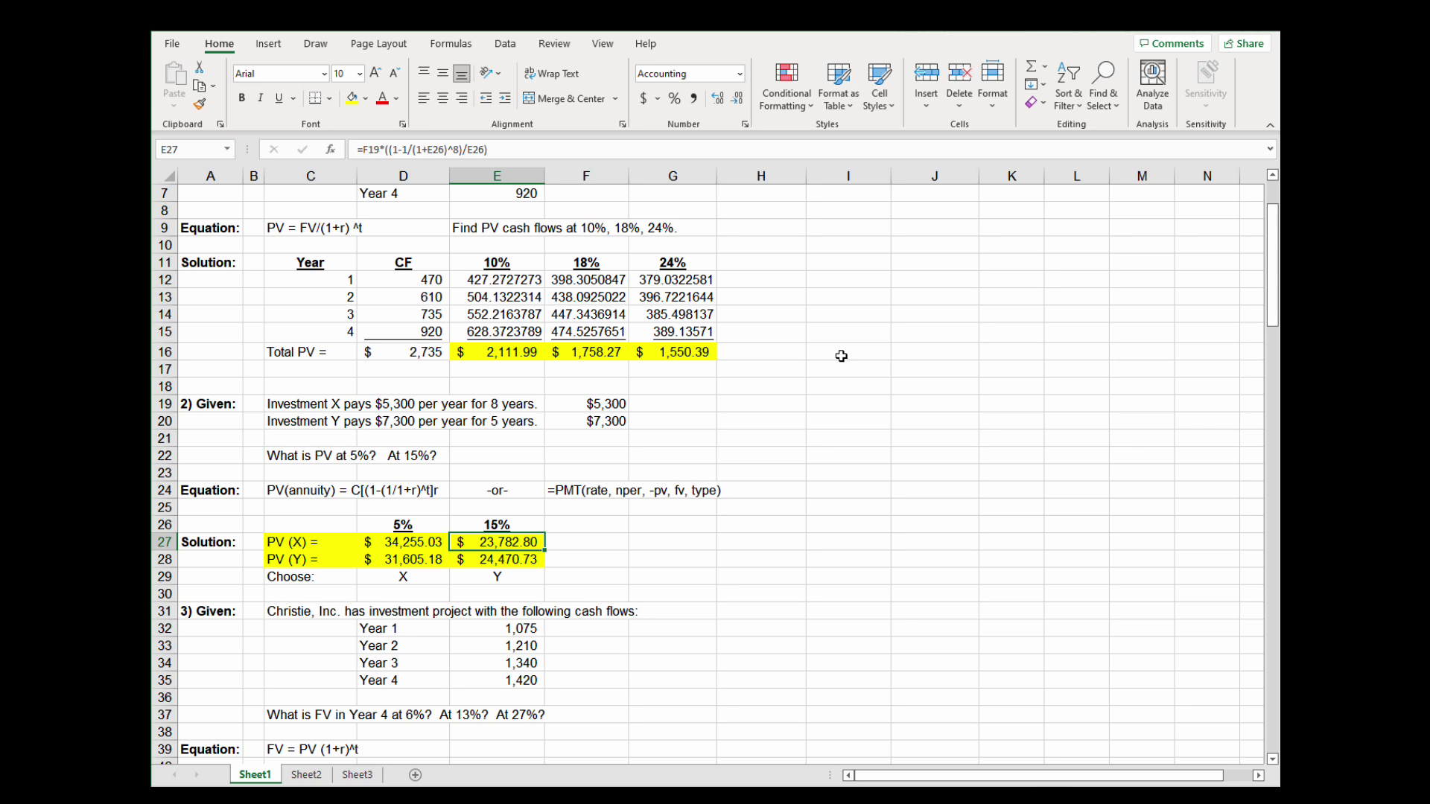
key(Down)
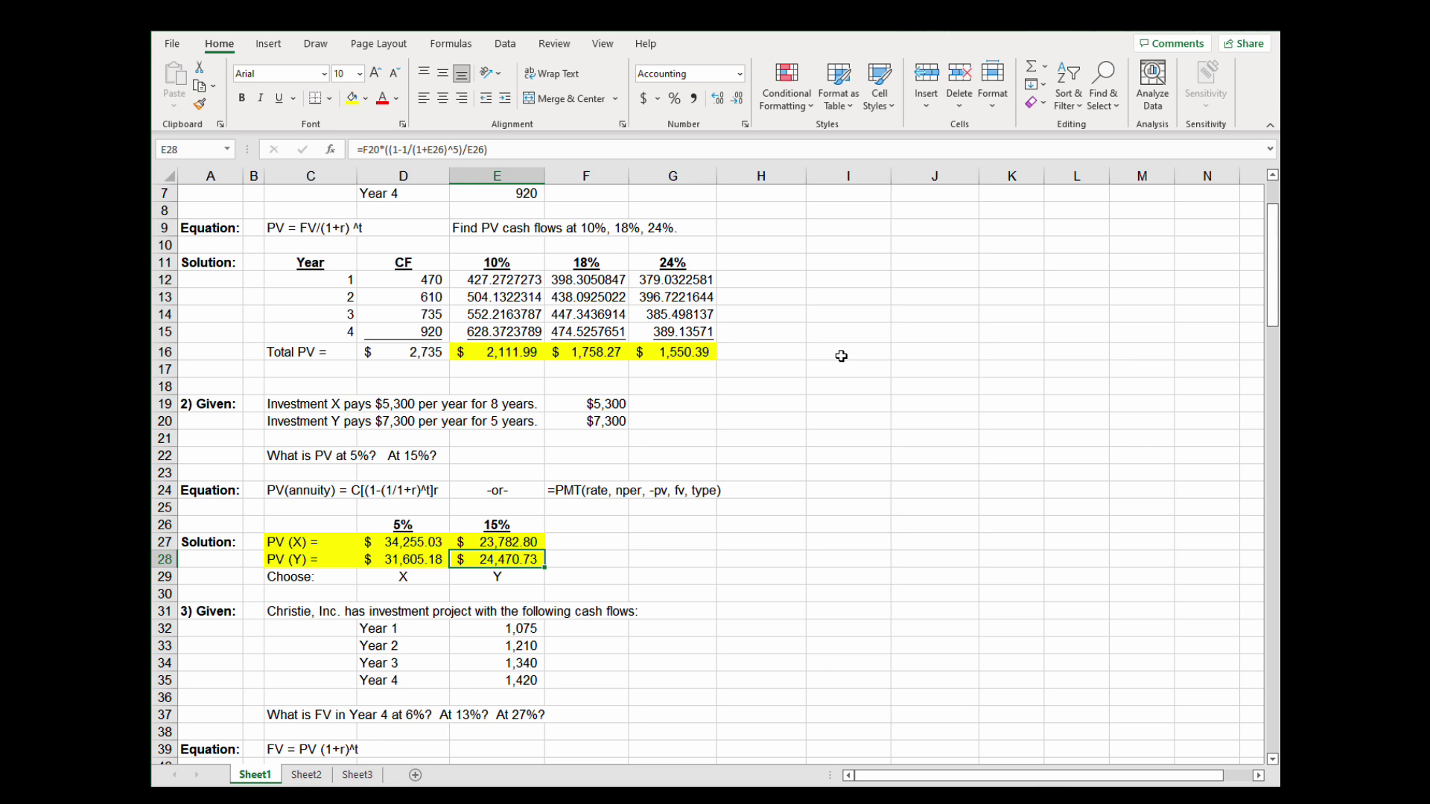
key(Up)
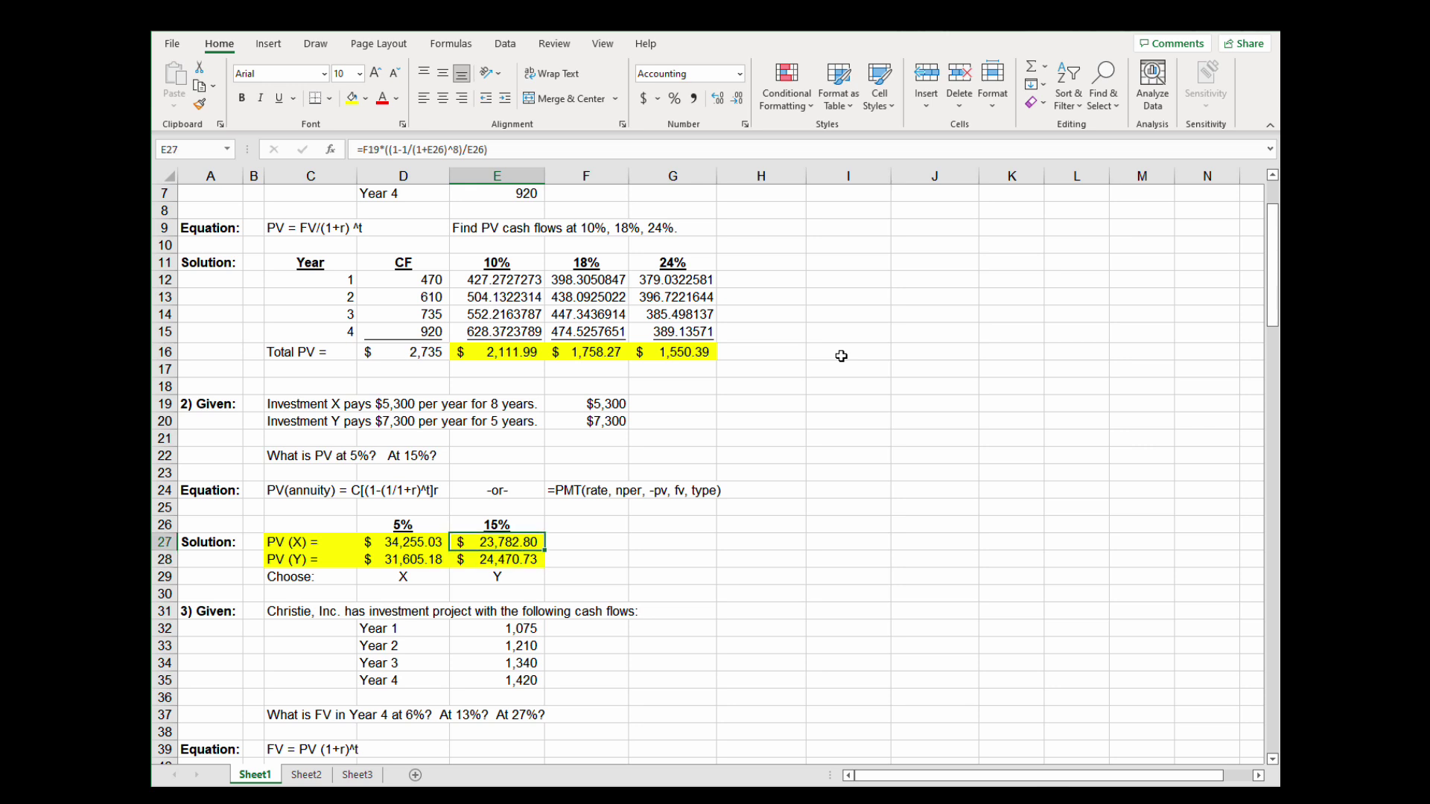
key(Left)
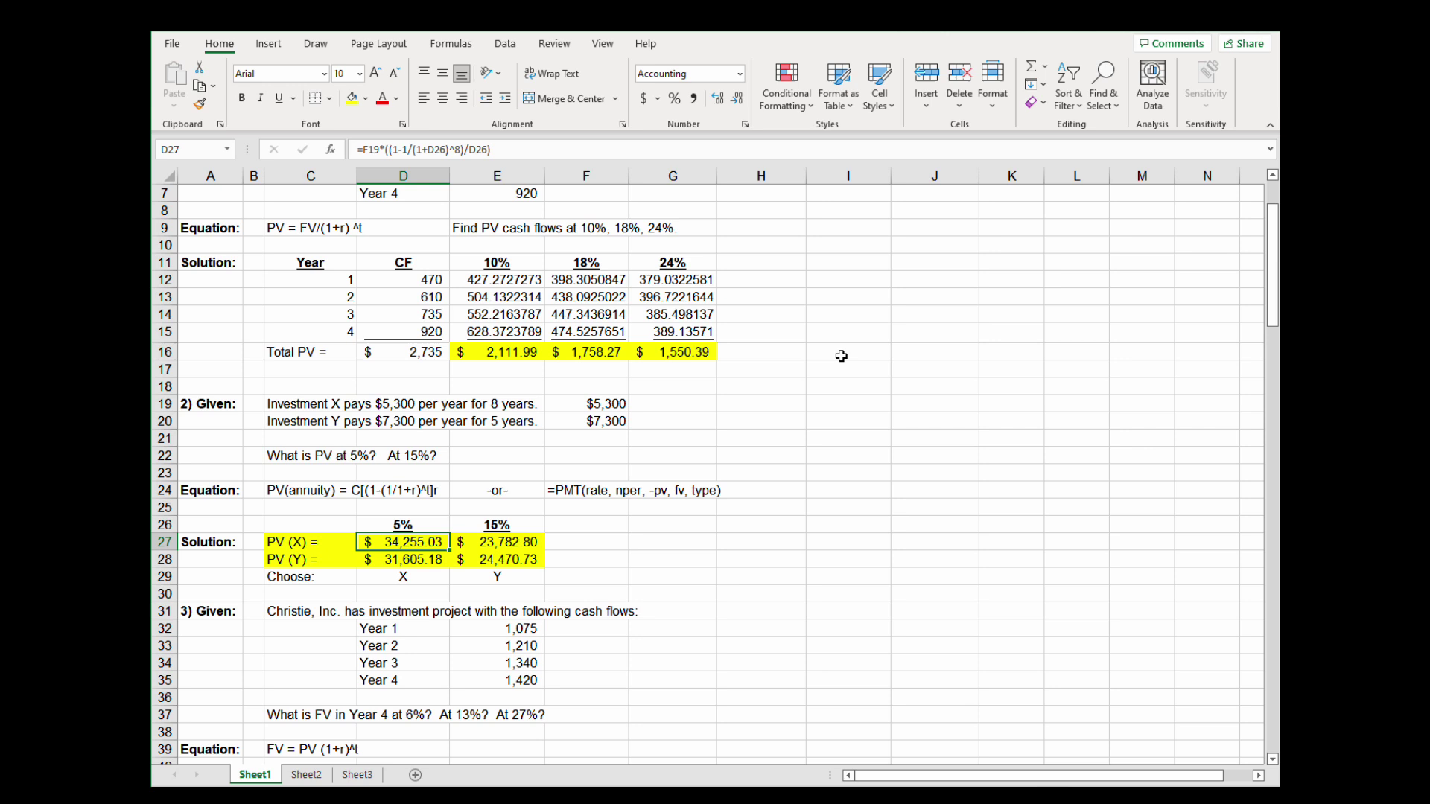
key(Right)
key(Down)
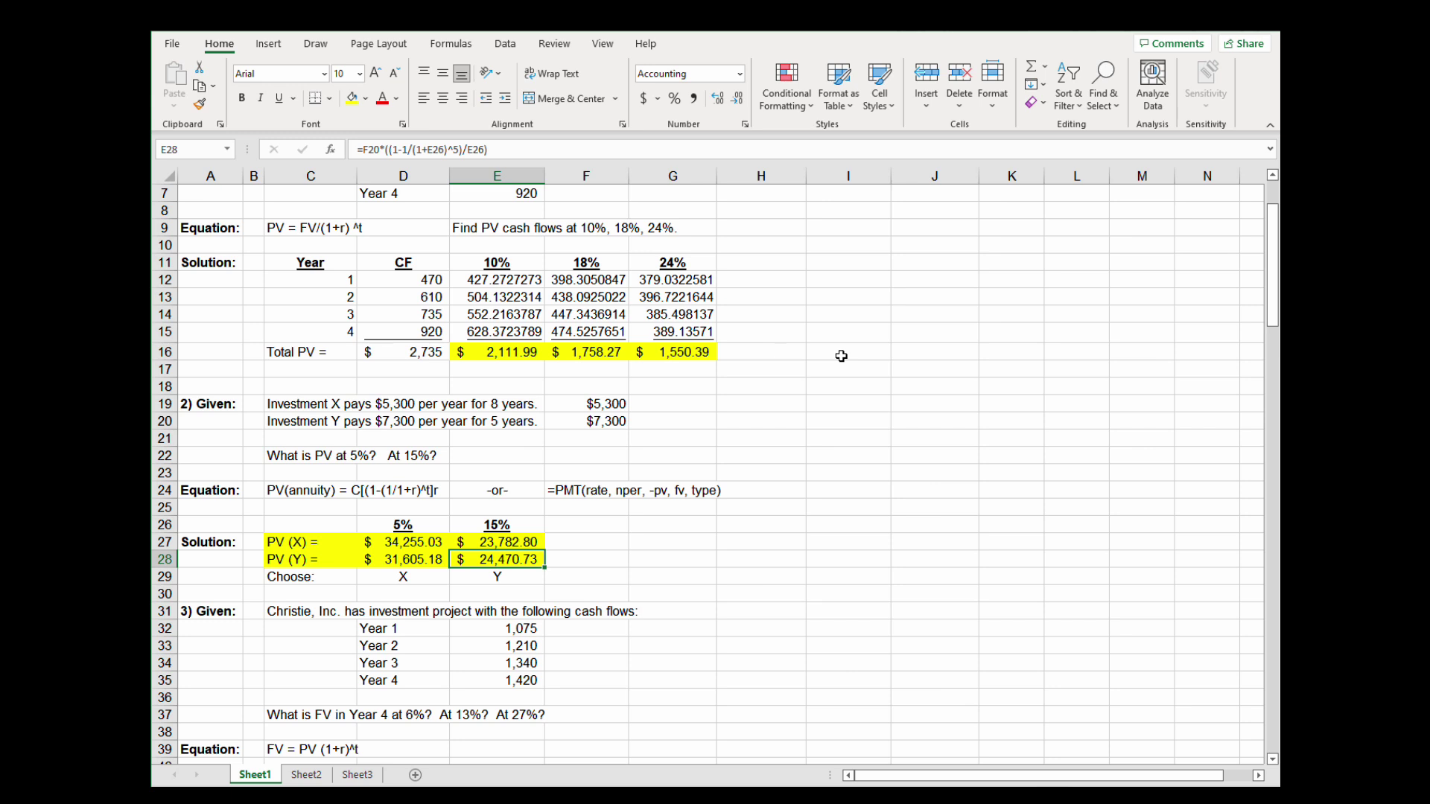
key(Down)
key(Down)
key(Down)
key(Down)
key(Down)
key(Down)
key(Down)
key(Down)
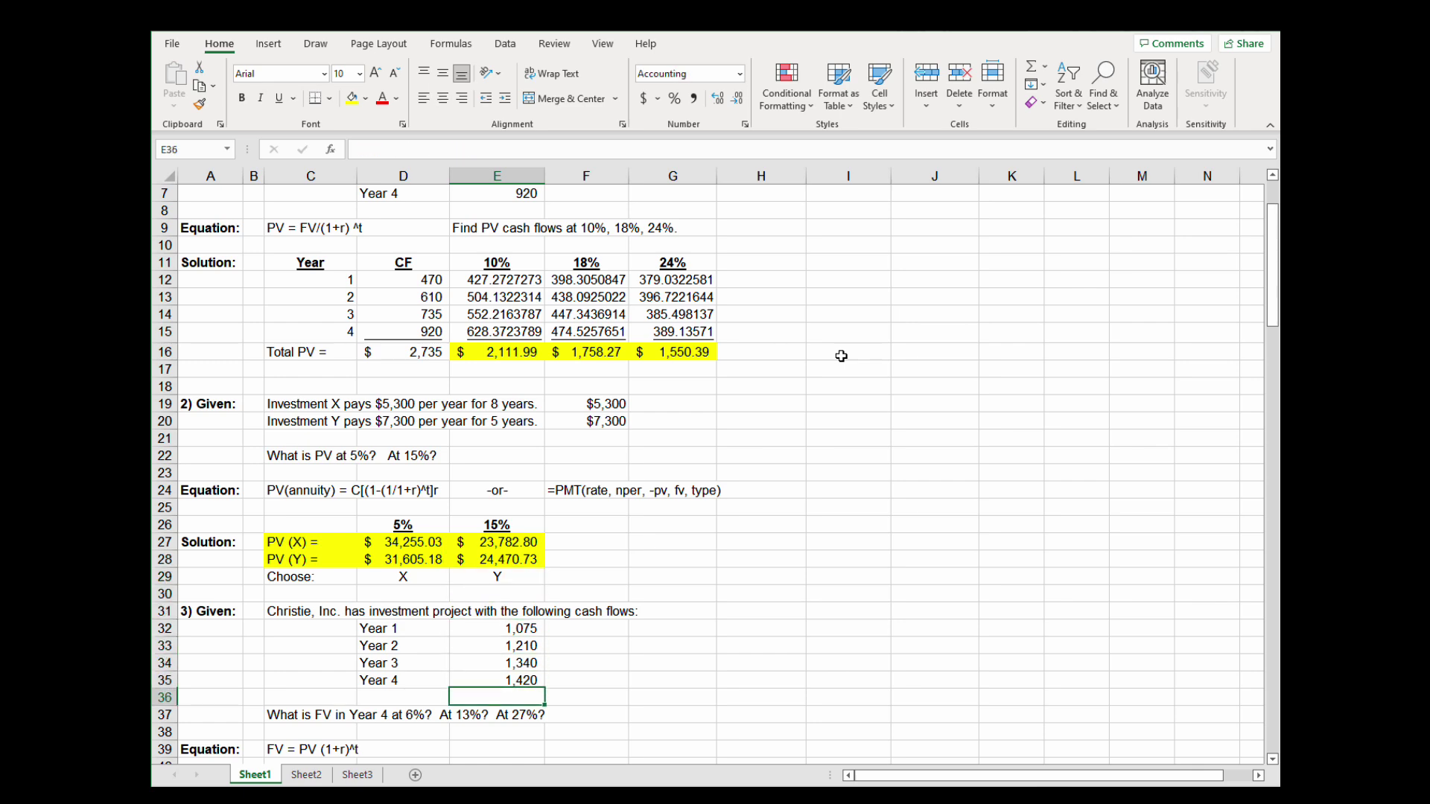
key(Down)
key(Down)
key(Down)
key(Down)
key(Down)
key(Down)
key(Down)
key(Down)
key(Down)
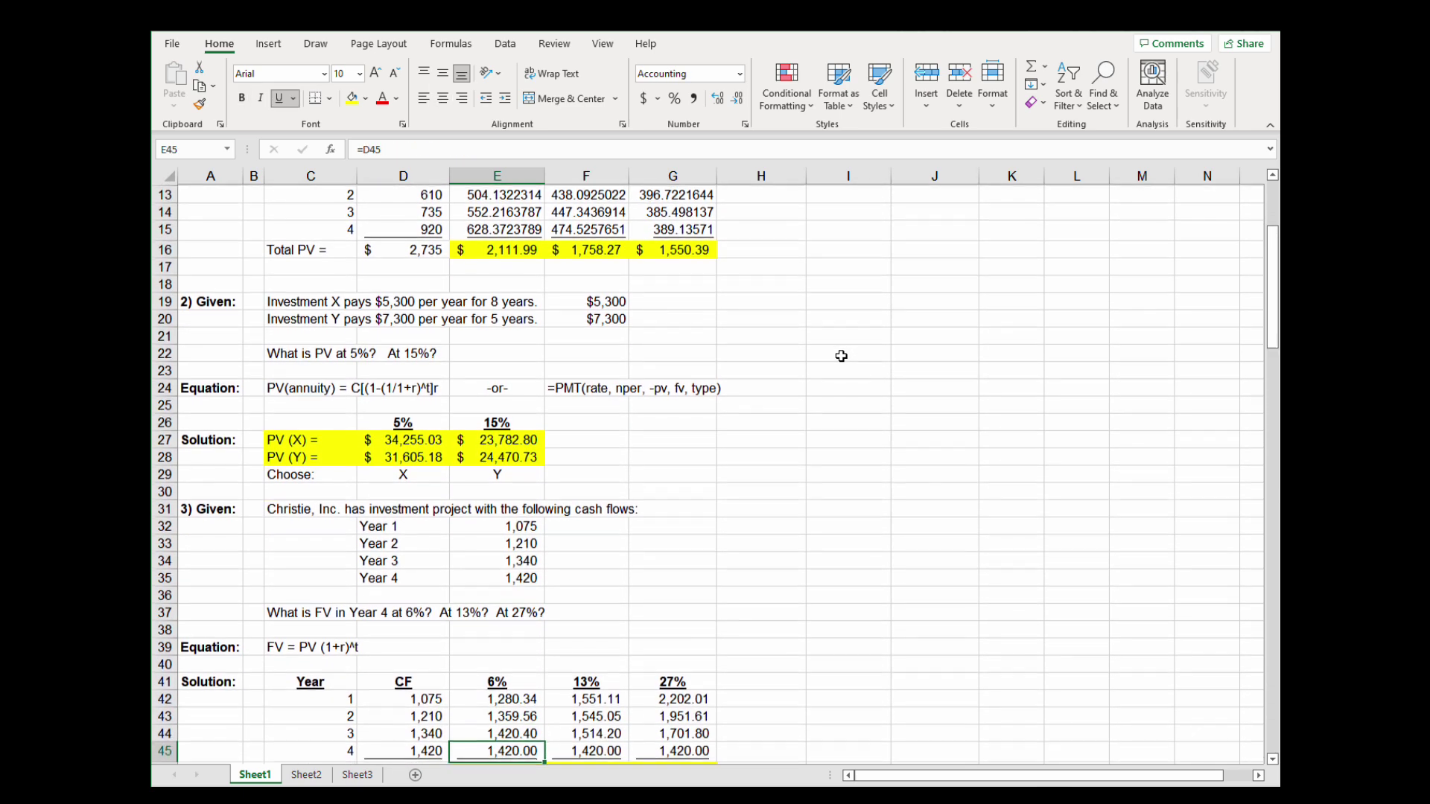
key(Down)
key(Up)
key(Up)
key(Up)
key(Up)
key(Up)
key(Up)
key(Up)
key(Up)
key(Up)
key(Up)
key(Up)
key(Up)
key(Up)
key(Up)
key(Up)
key(Up)
key(Up)
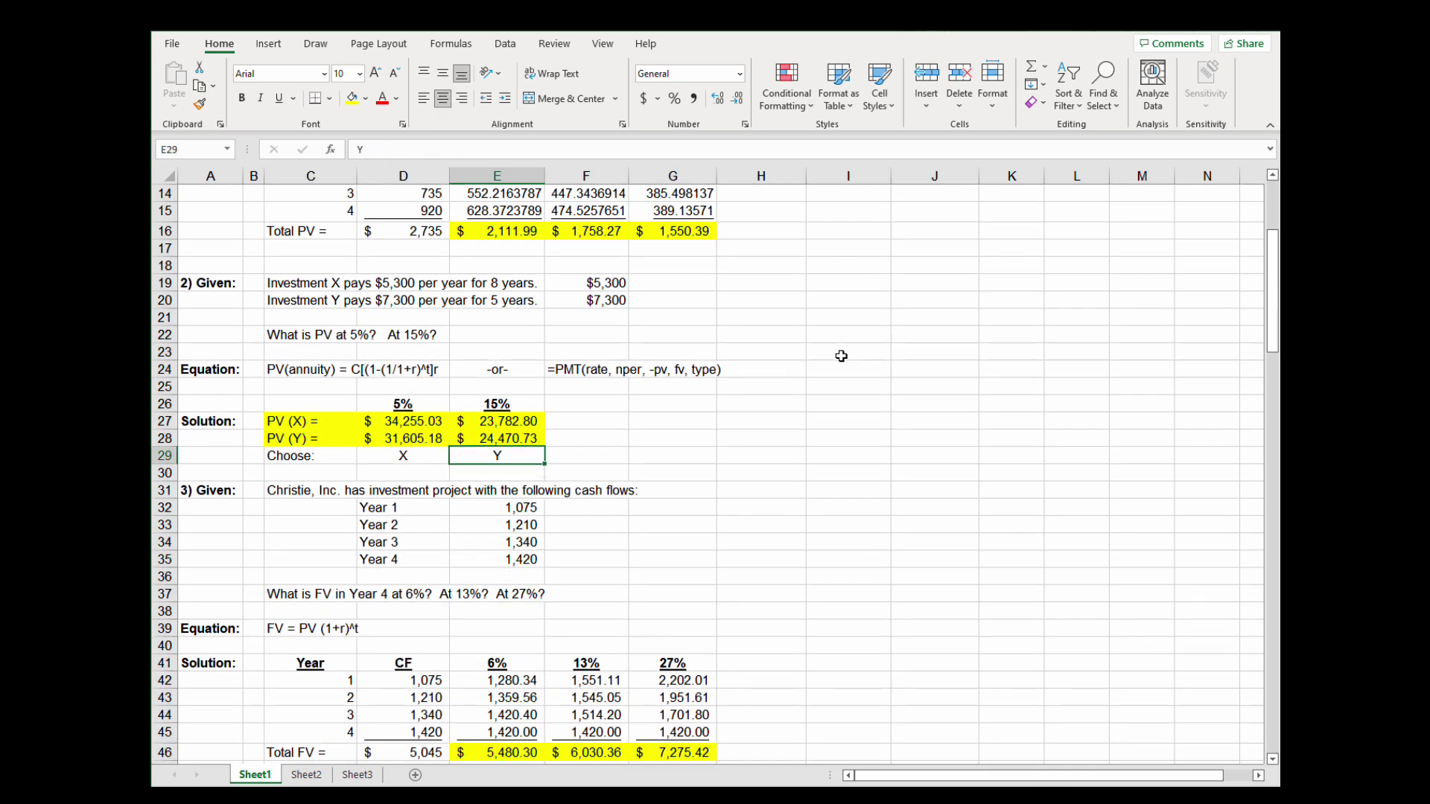
key(Down)
key(Down)
key(Down)
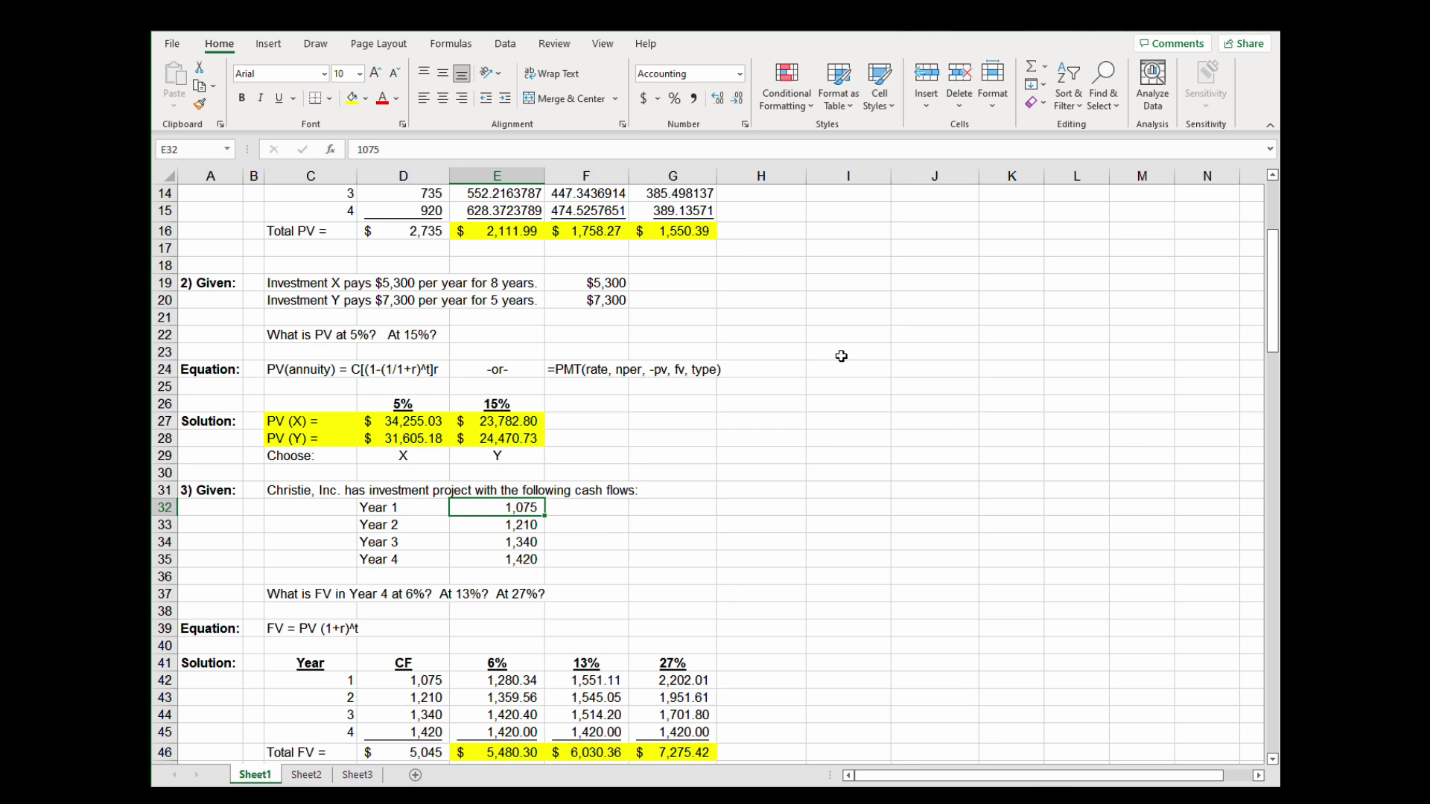
key(Down)
key(Down)
key(Down)
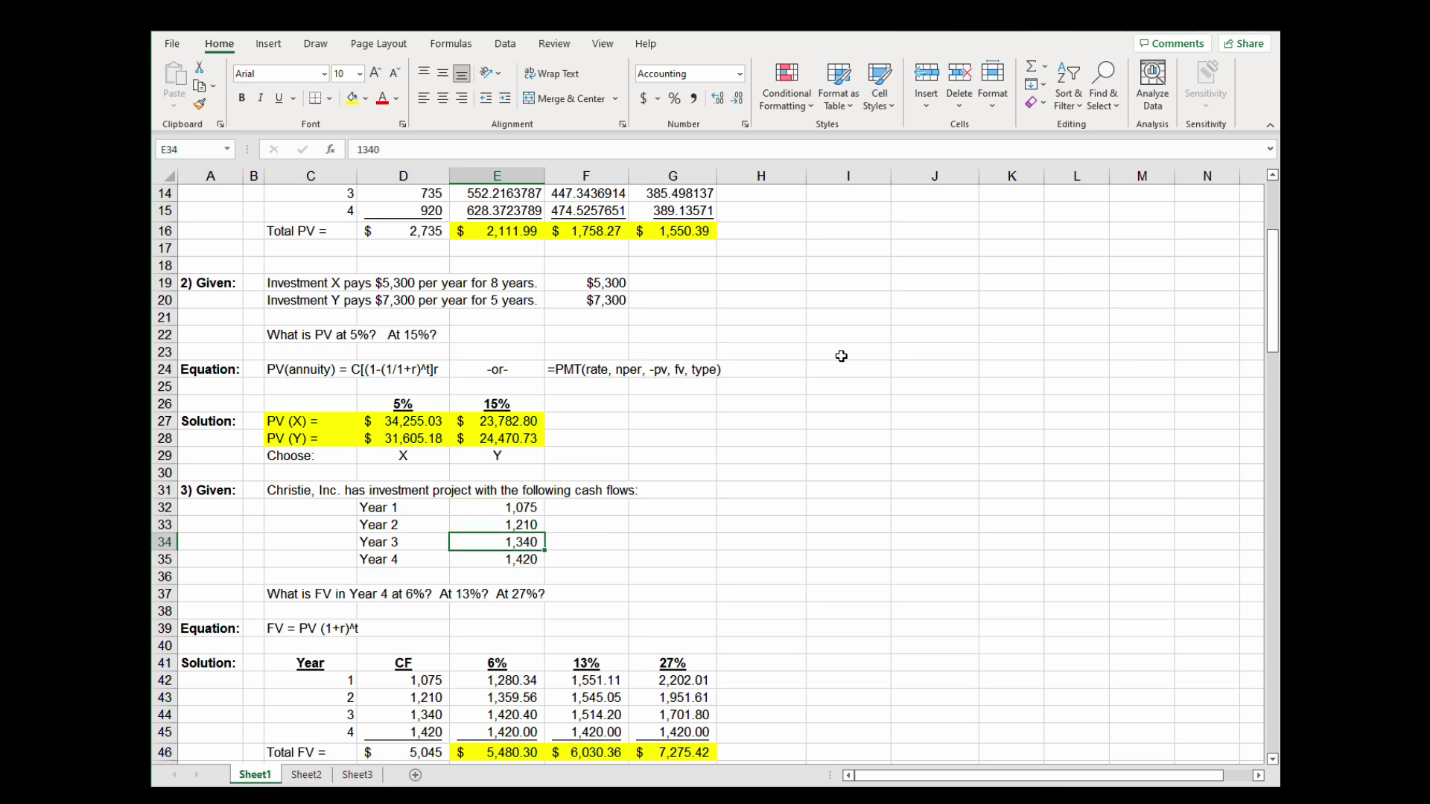
key(Down)
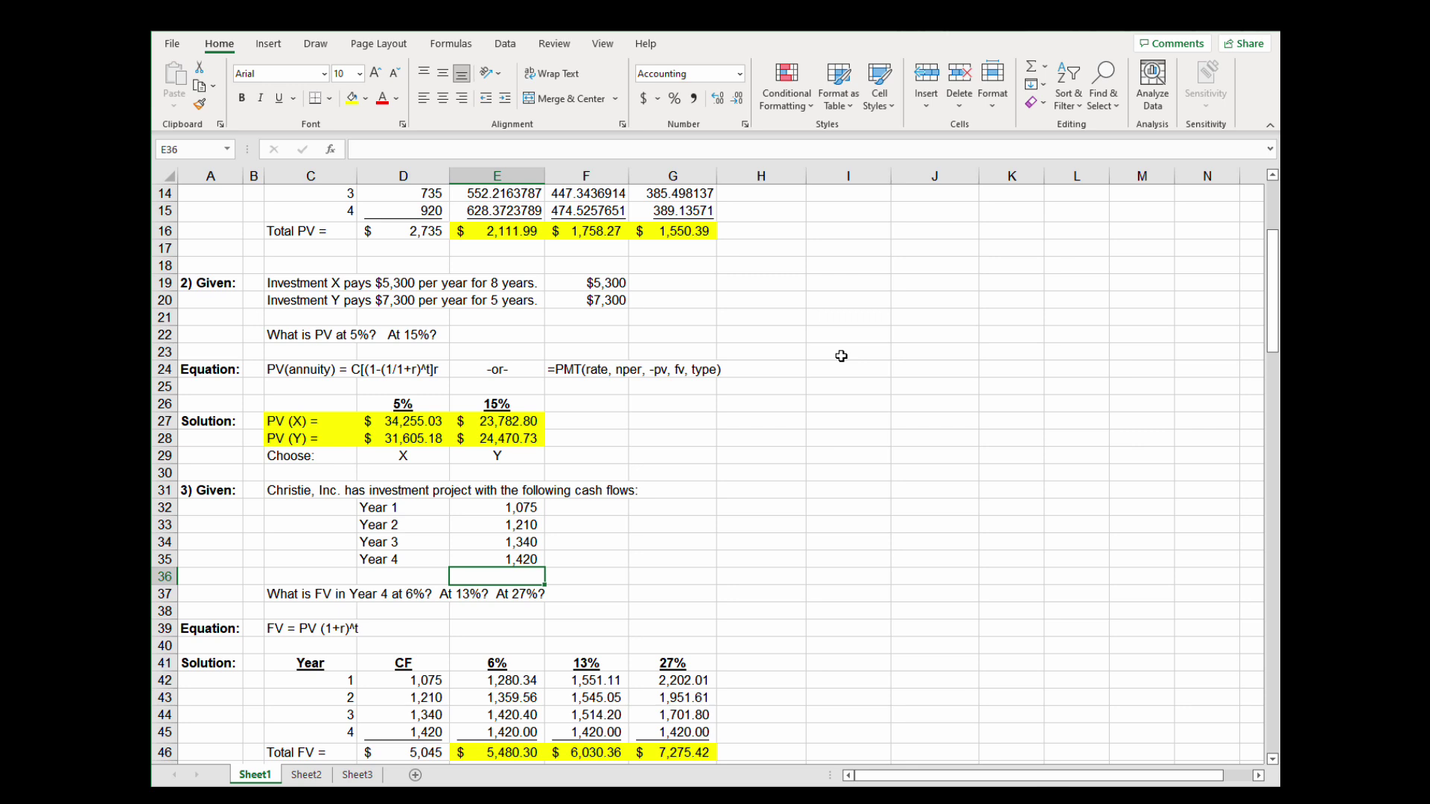
key(Down)
key(Right)
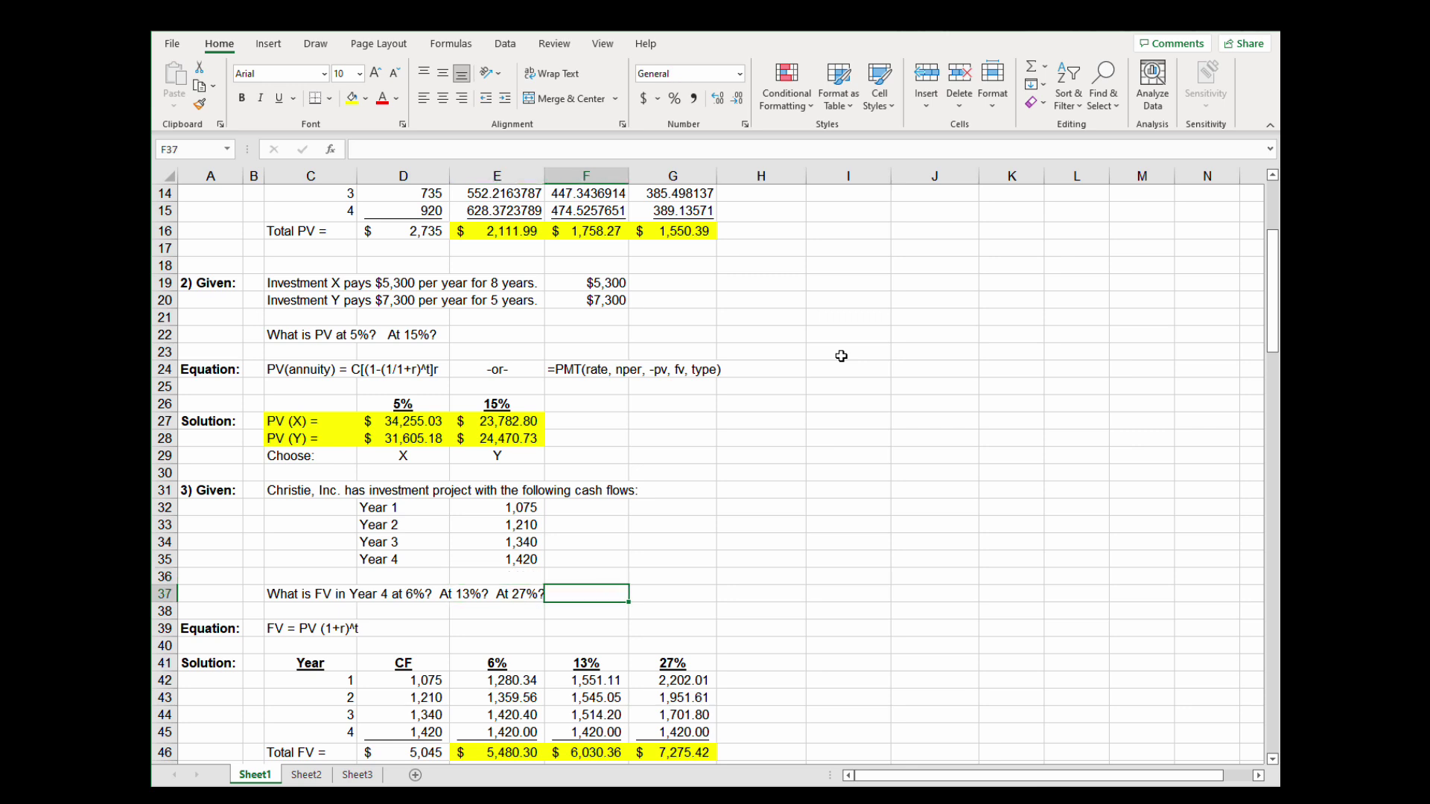
key(Up)
key(Up)
key(Up)
key(Up)
key(Up)
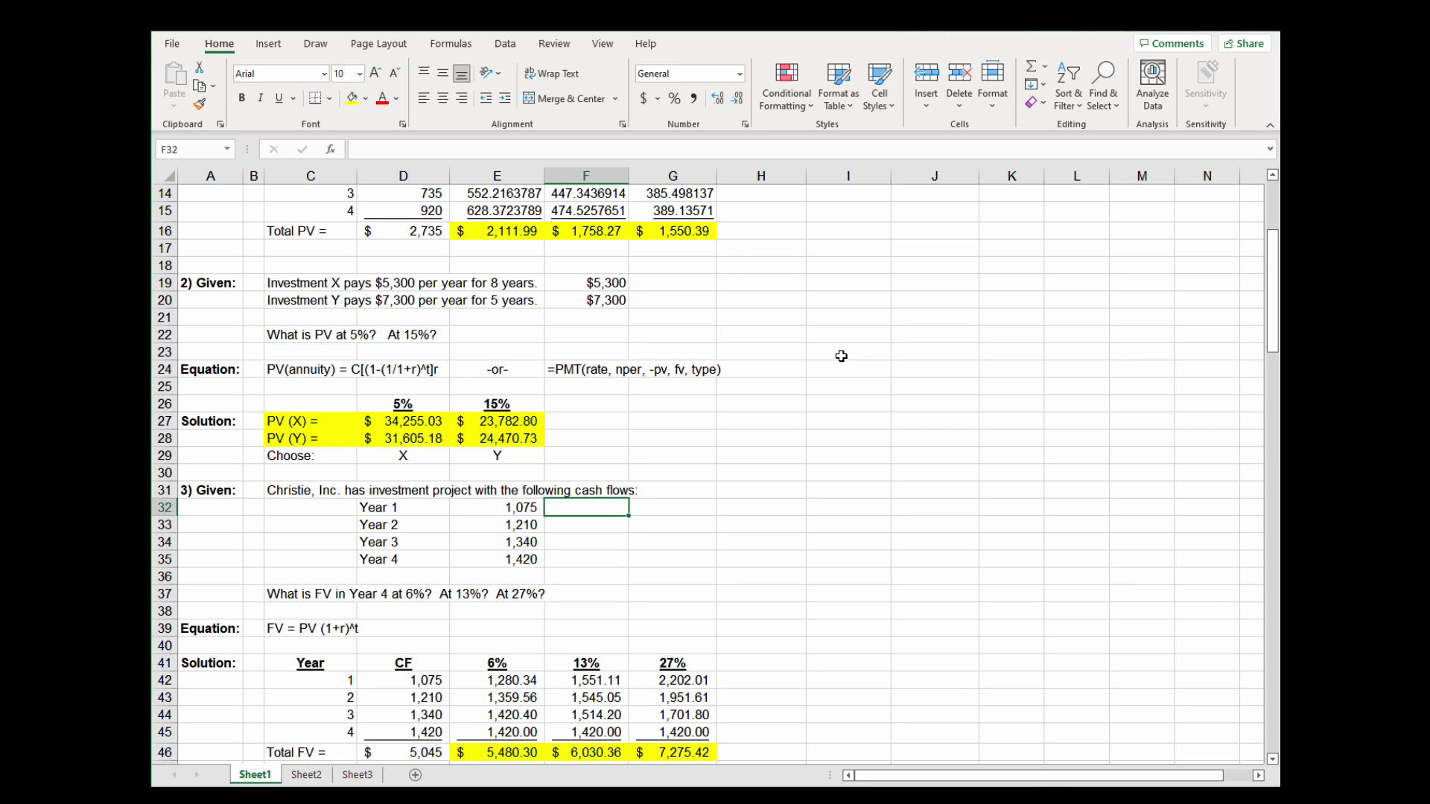
key(Down)
key(Down)
key(Down)
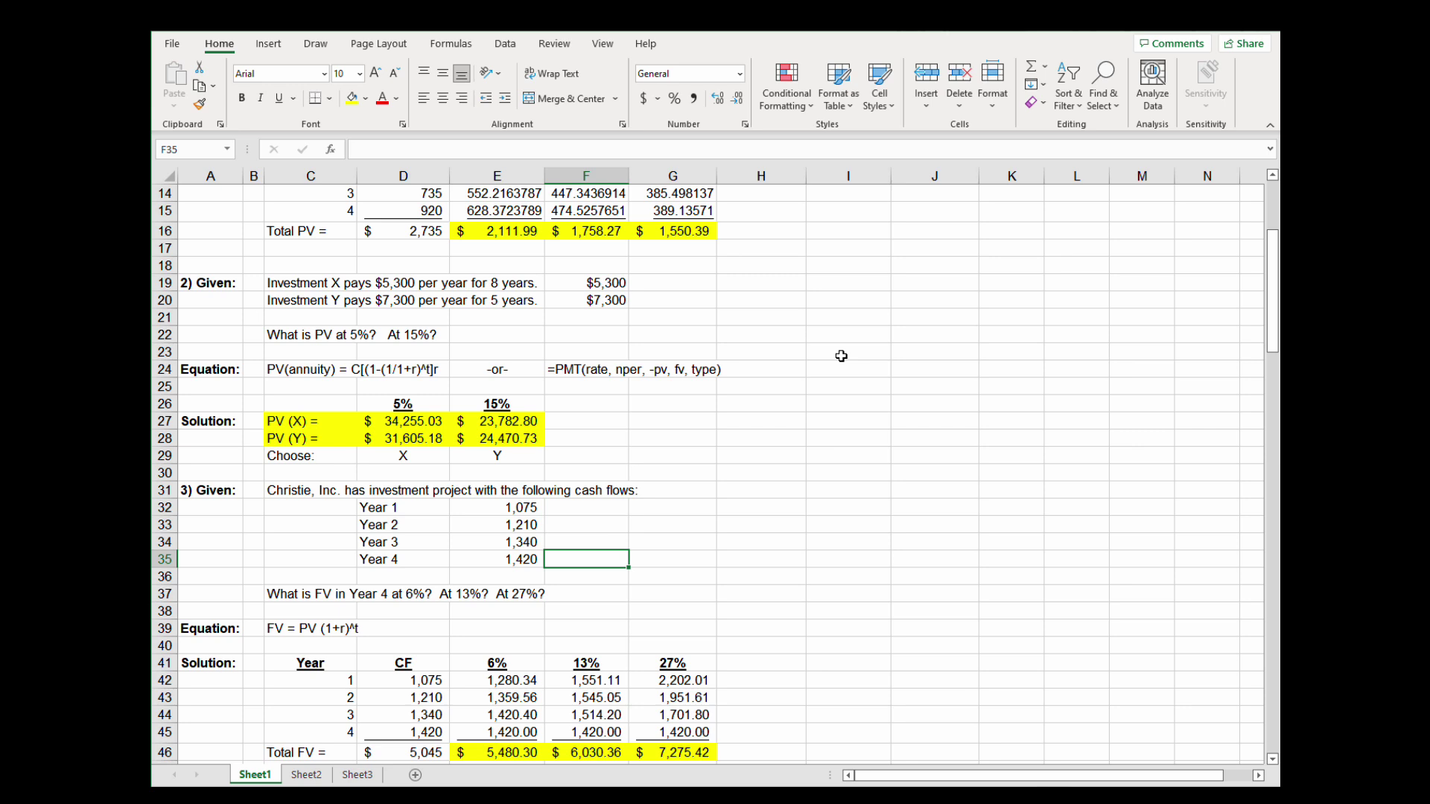
key(Down)
key(Down)
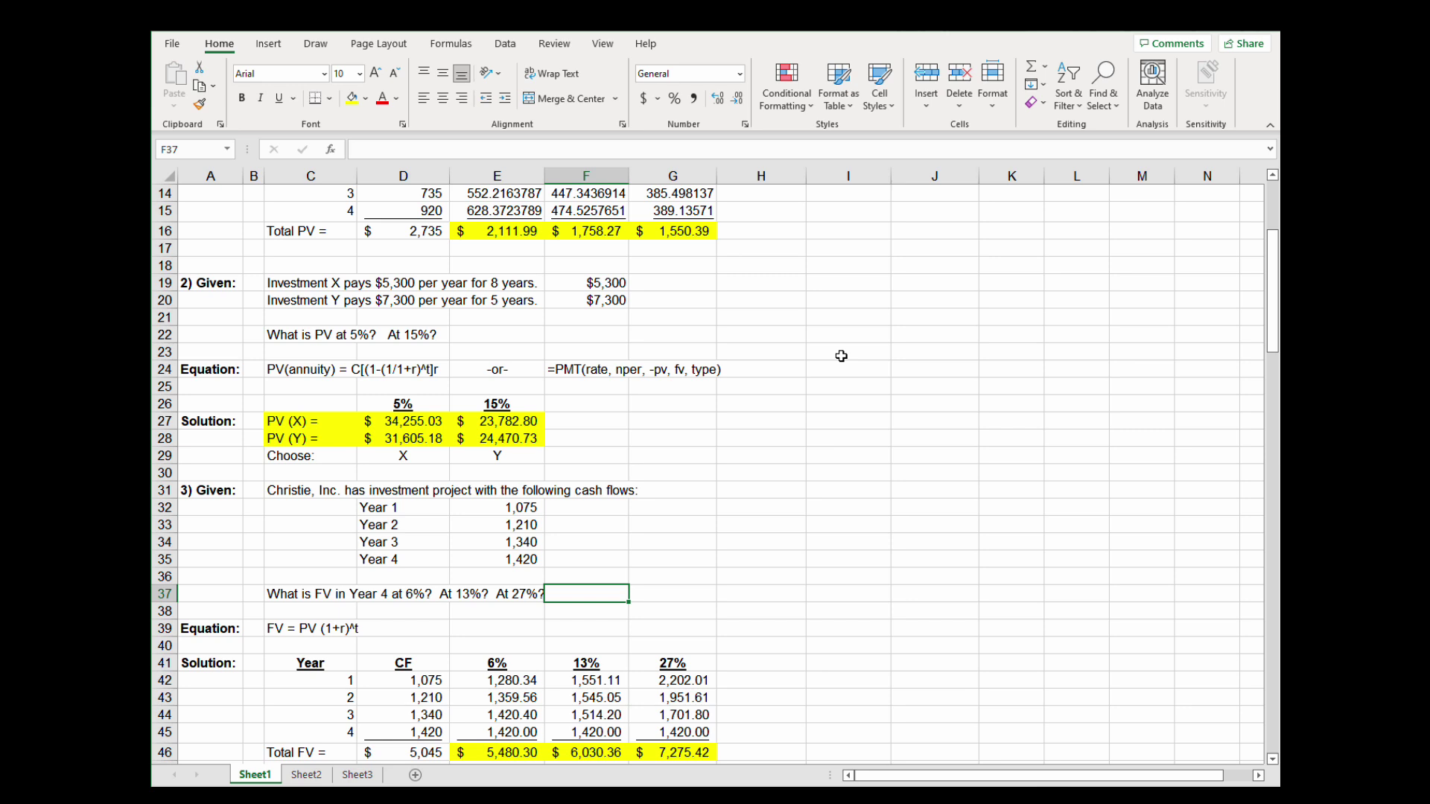
key(Down)
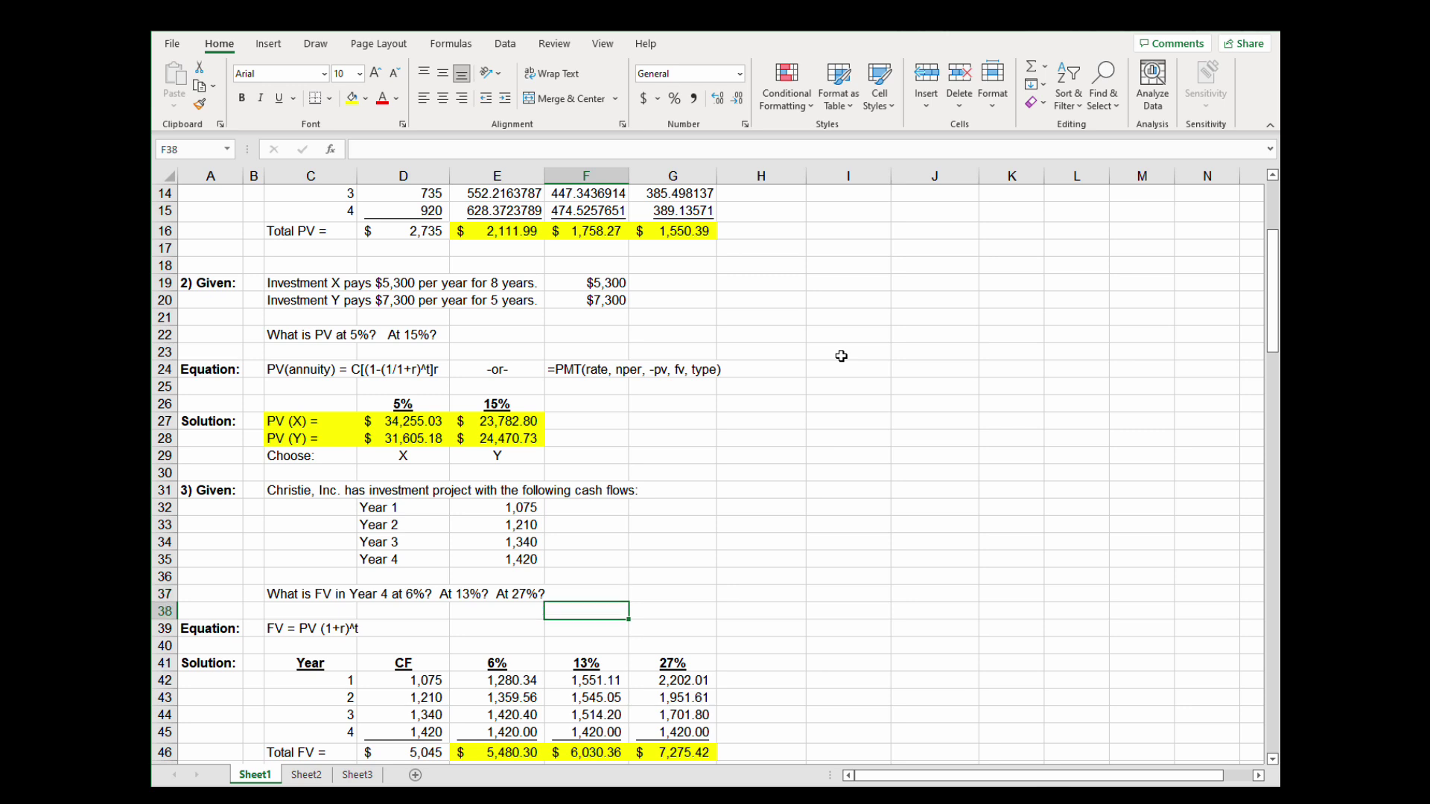
key(Up)
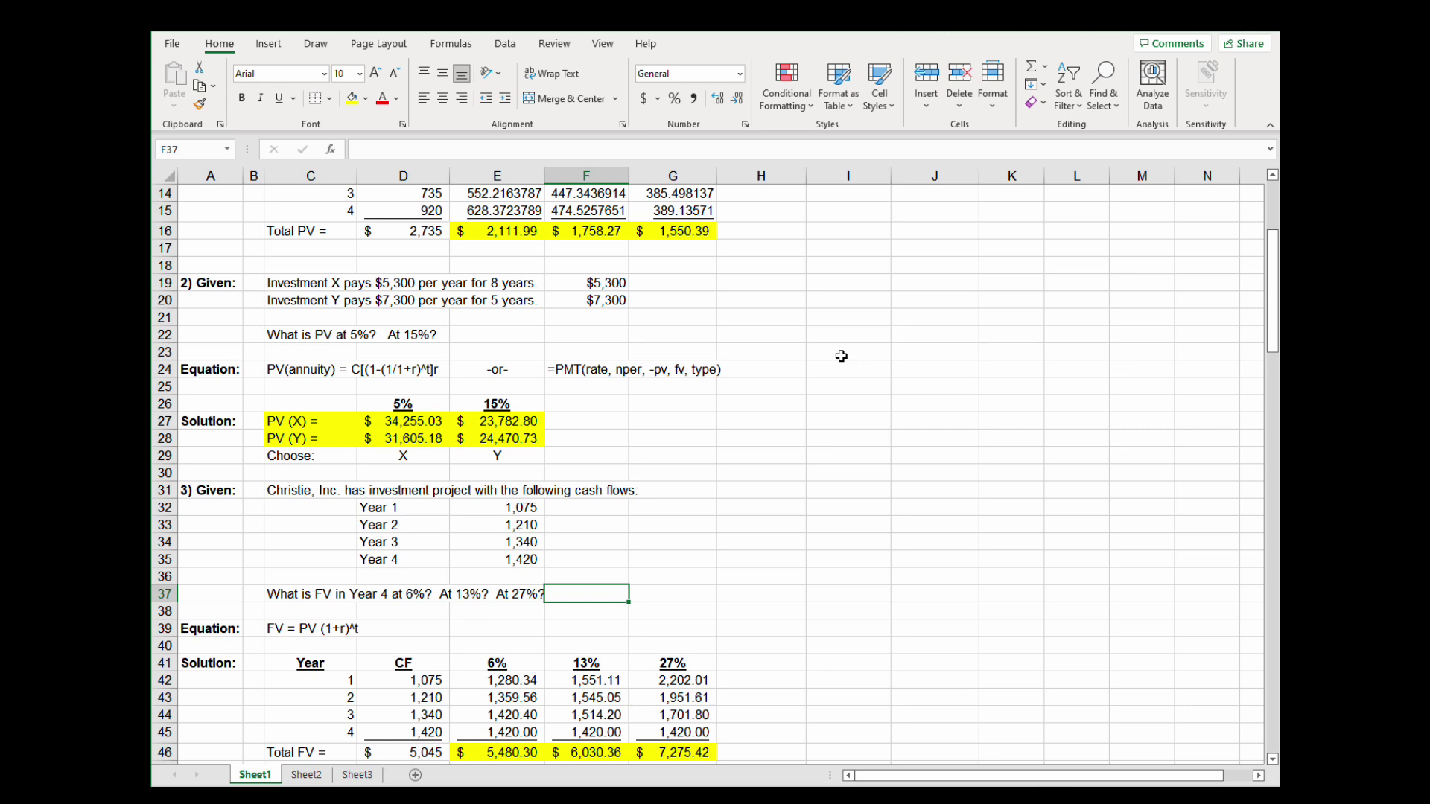
key(Down)
key(Down)
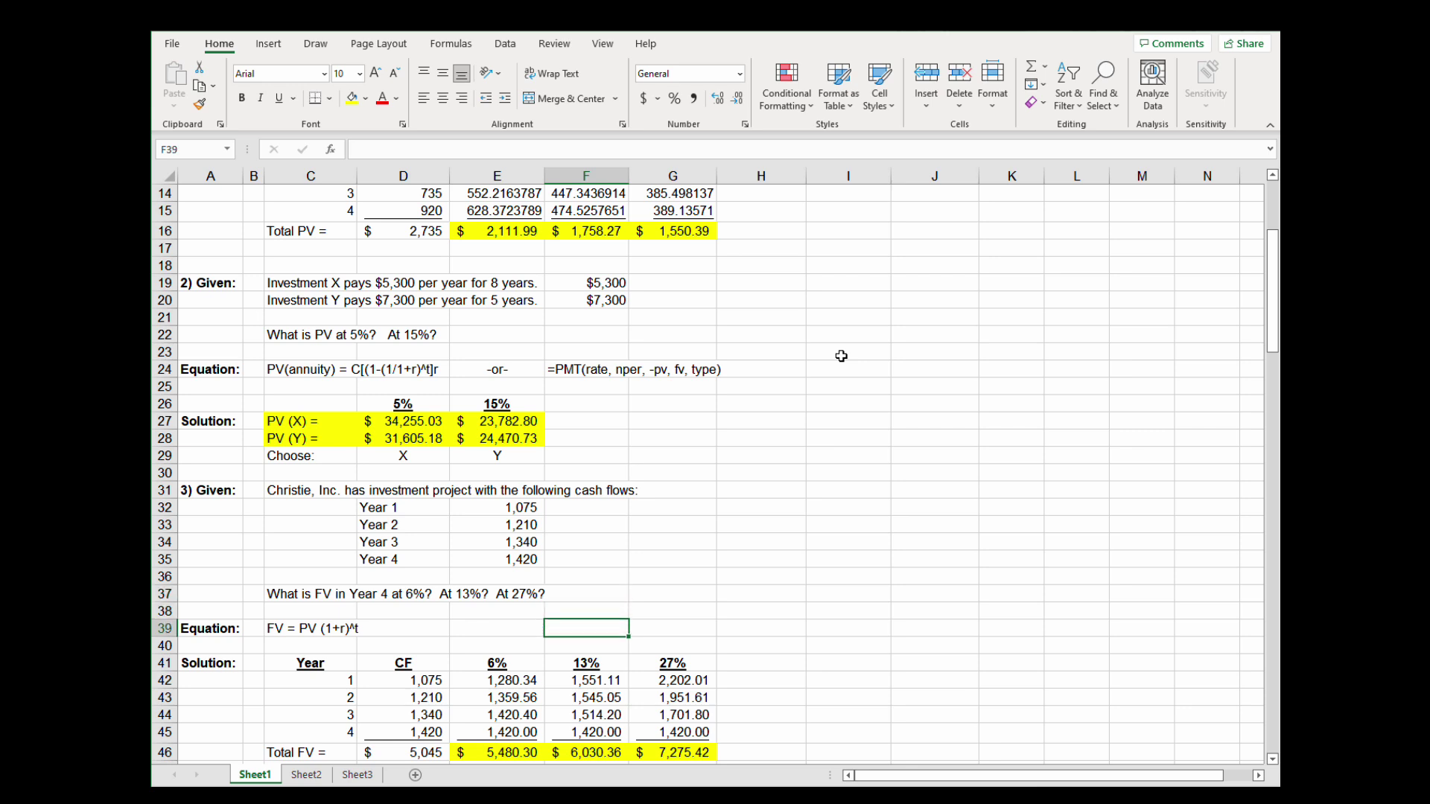
key(Left)
key(Left)
key(Down)
key(Down)
key(Down)
key(Down)
key(Down)
key(Down)
key(Down)
key(Down)
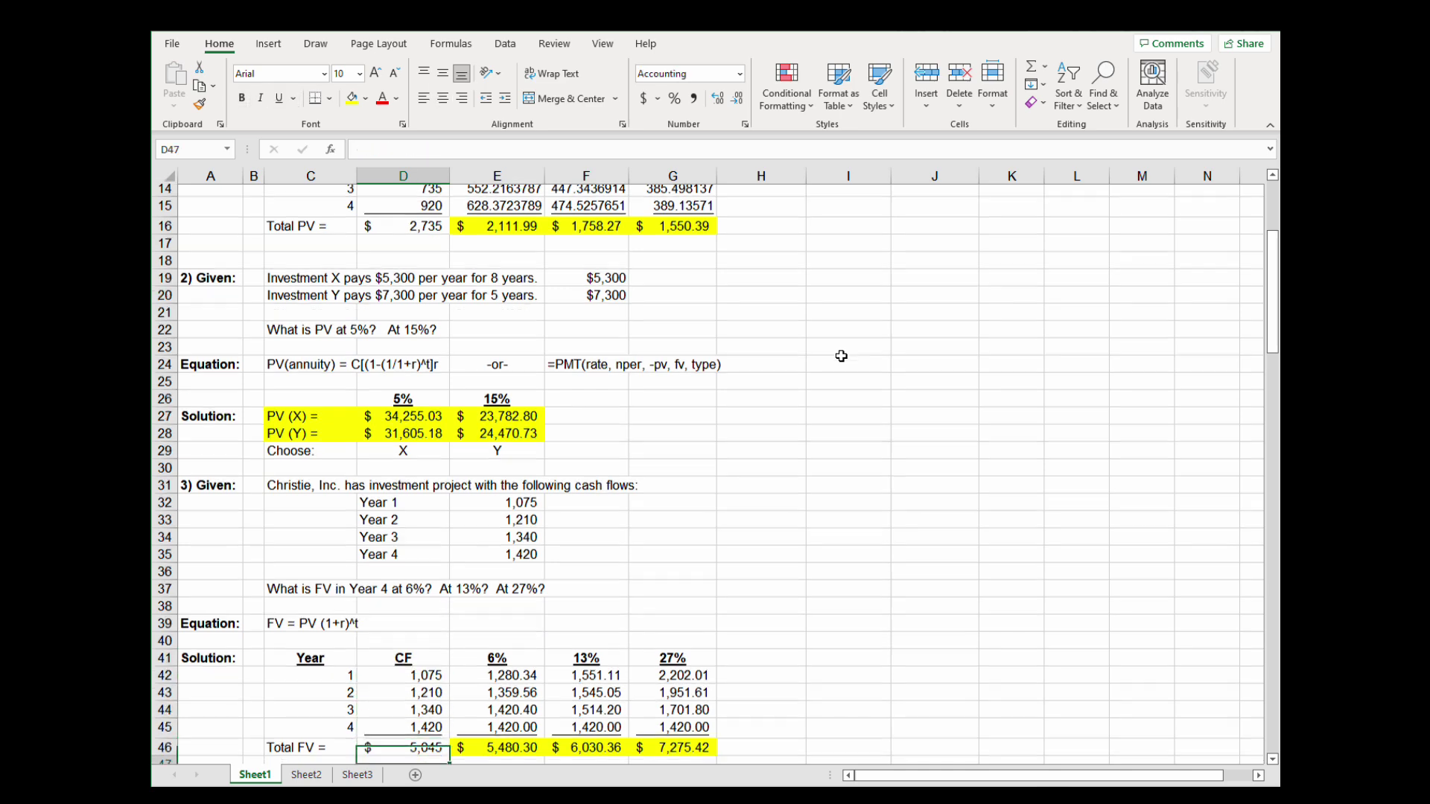
key(Down)
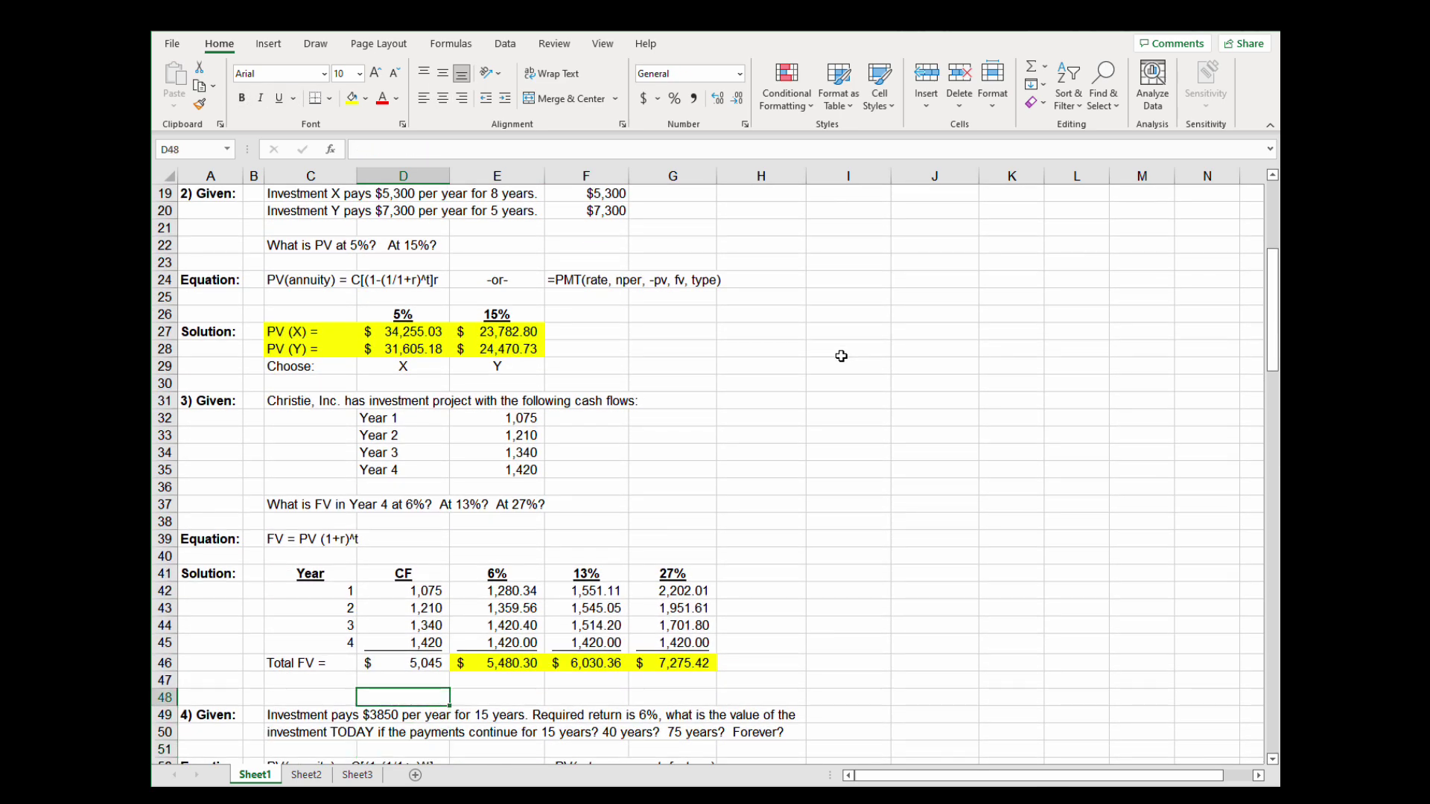
key(Up)
key(Up)
key(Up)
key(Up)
key(Up)
key(Up)
key(Right)
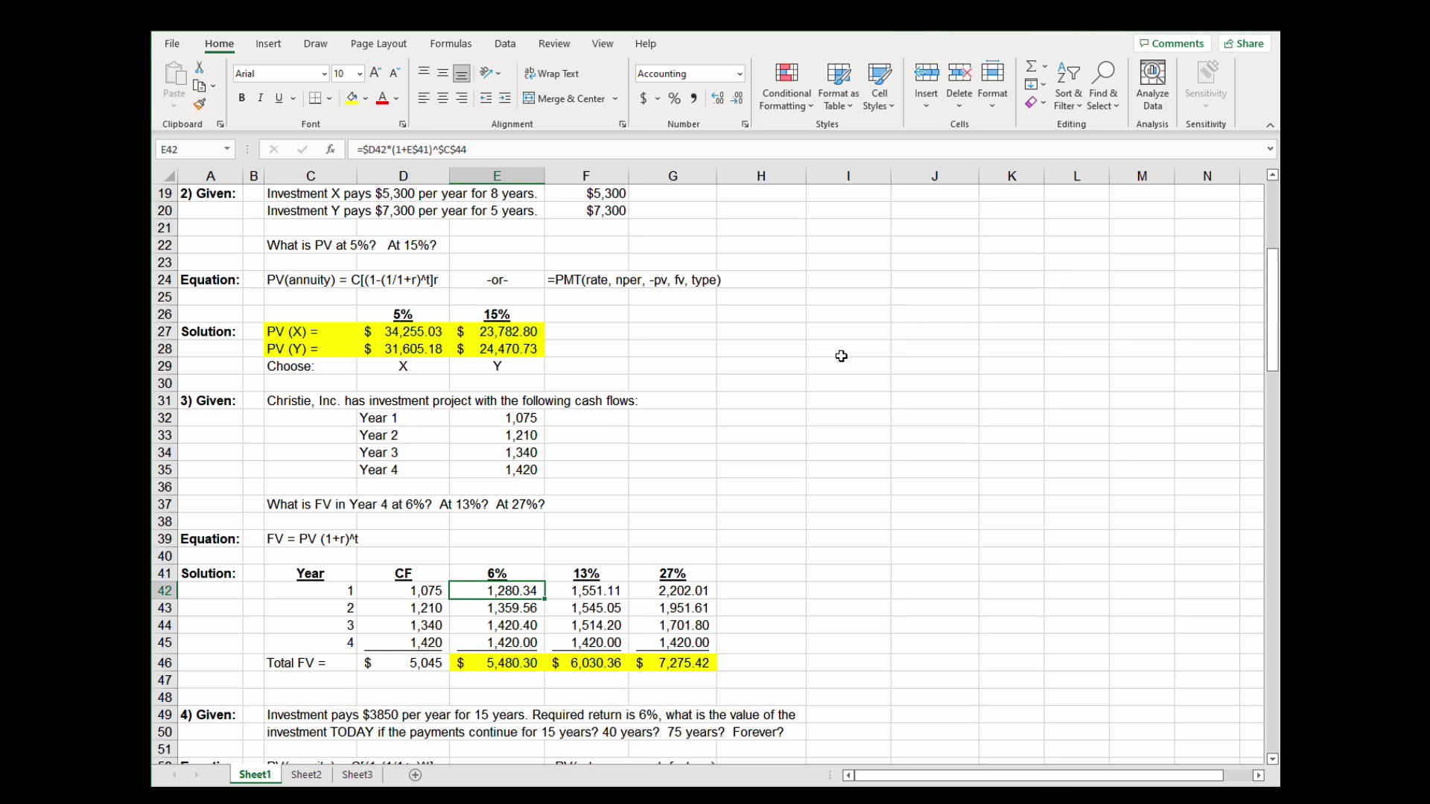
key(Left)
key(Down)
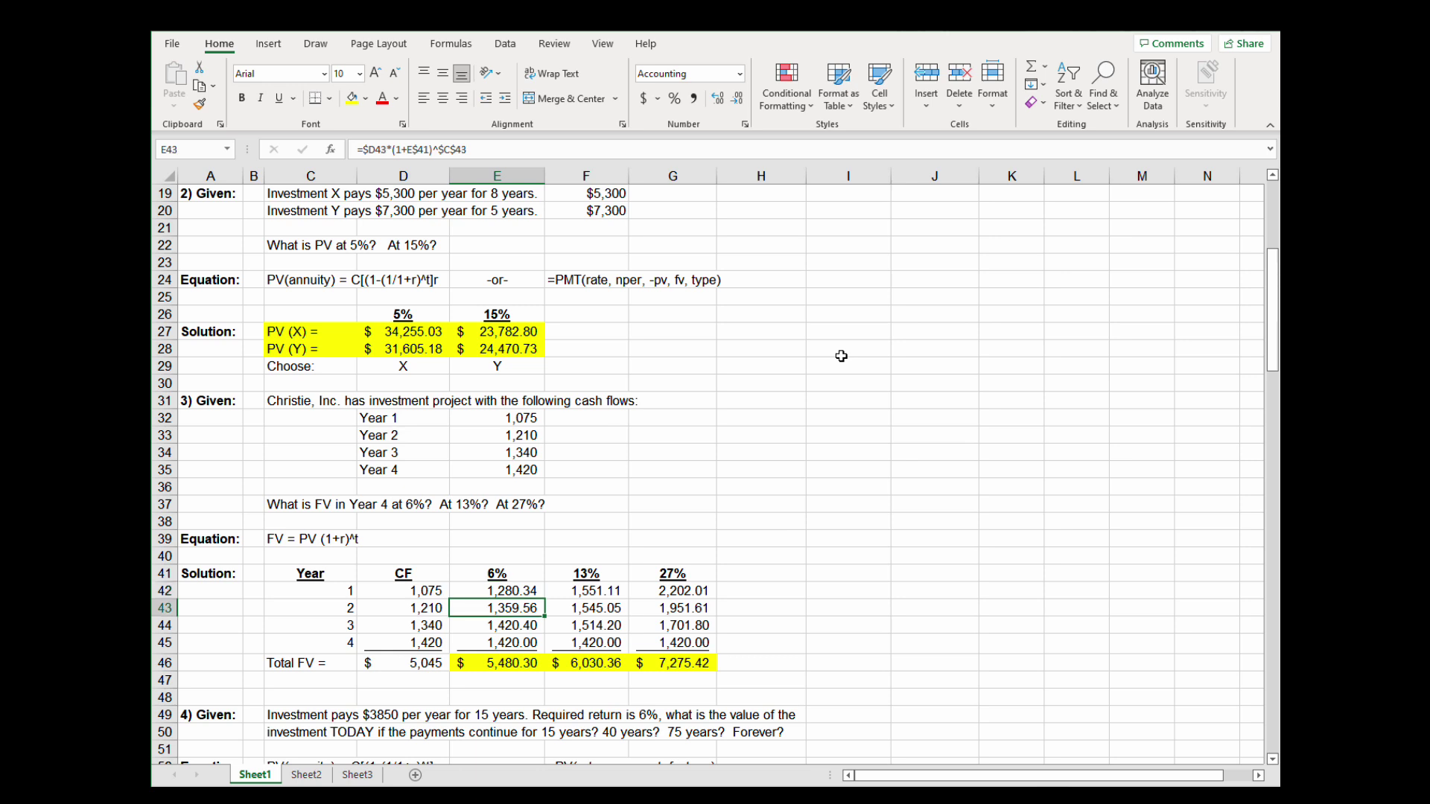
key(Down)
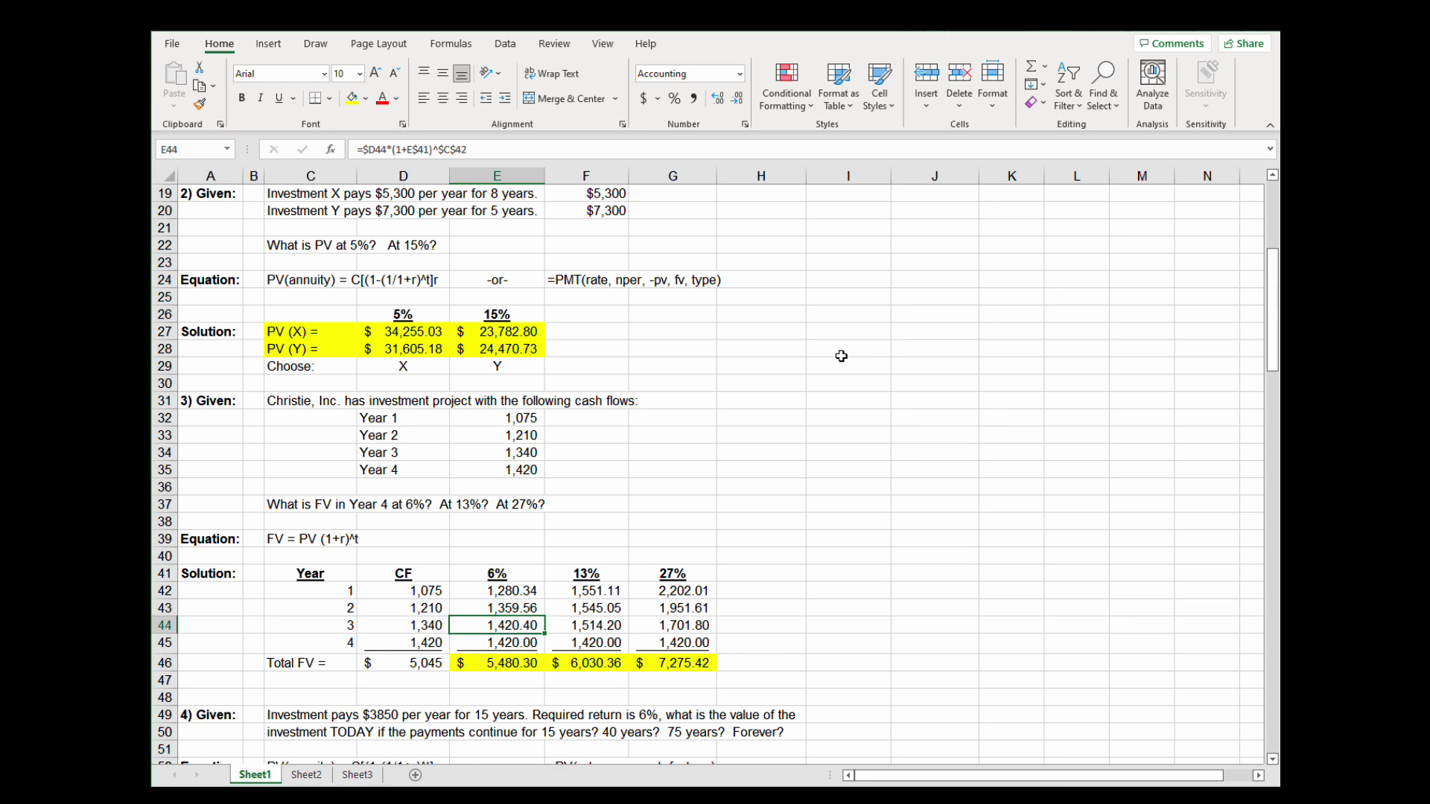
key(Down)
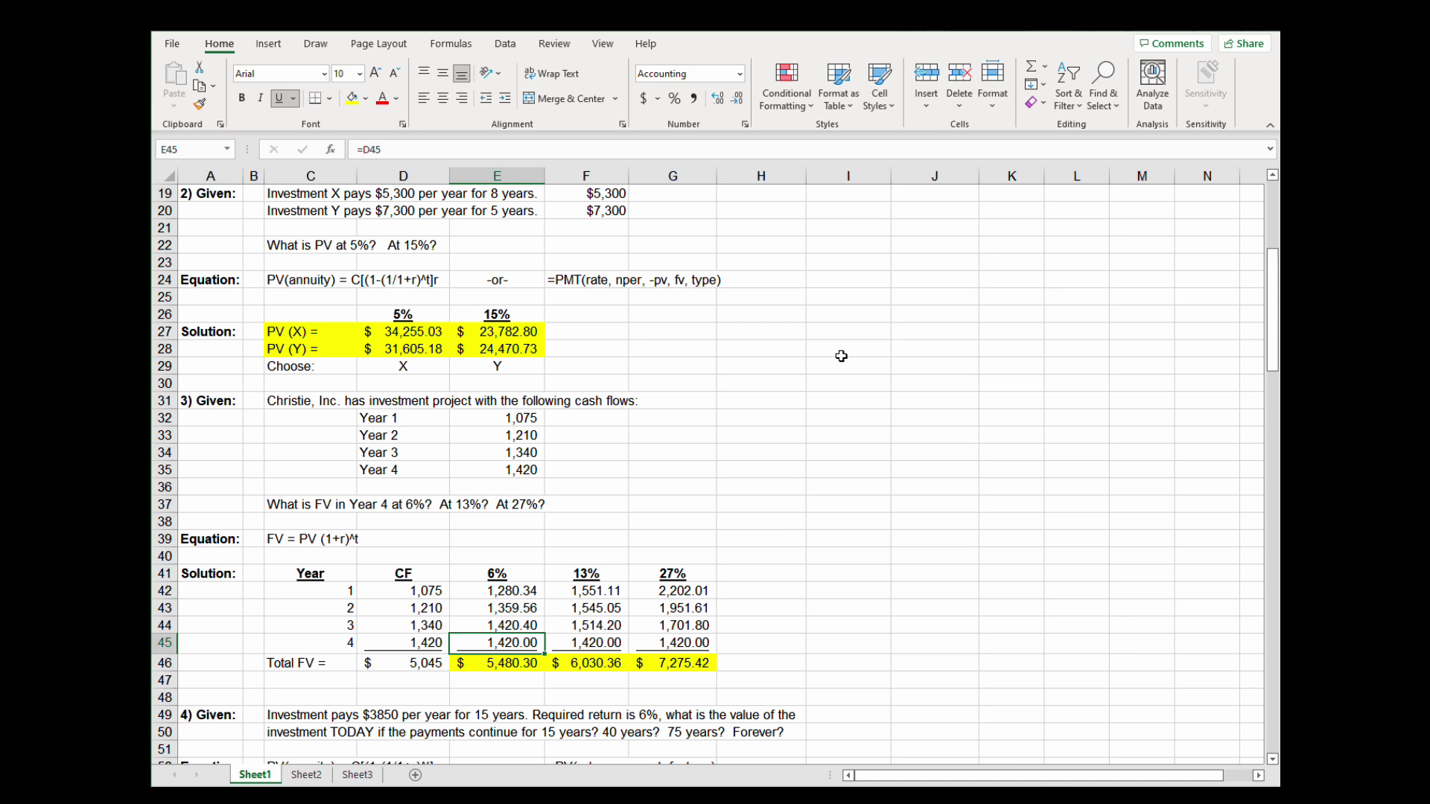
key(Right)
key(Left)
key(Down)
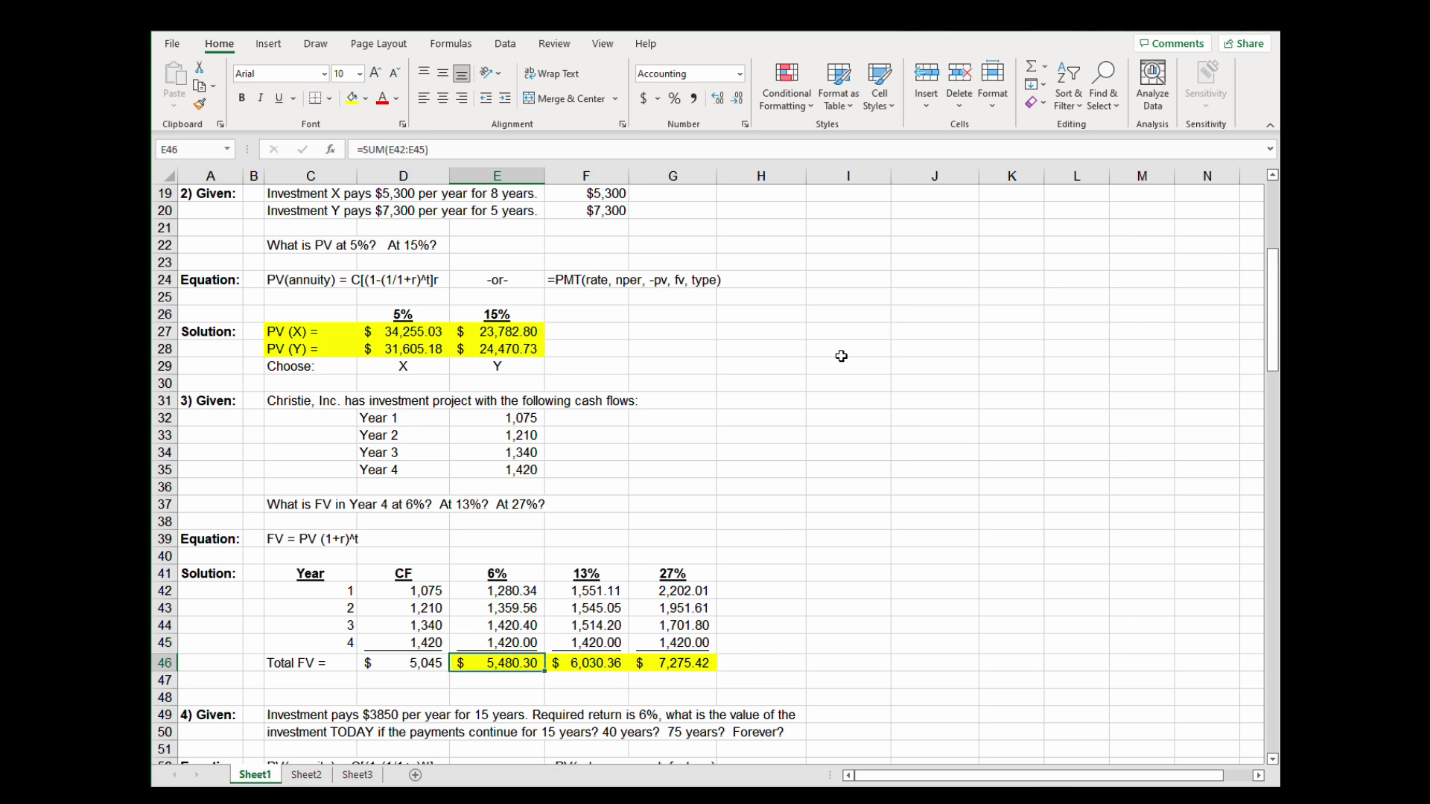
key(Right)
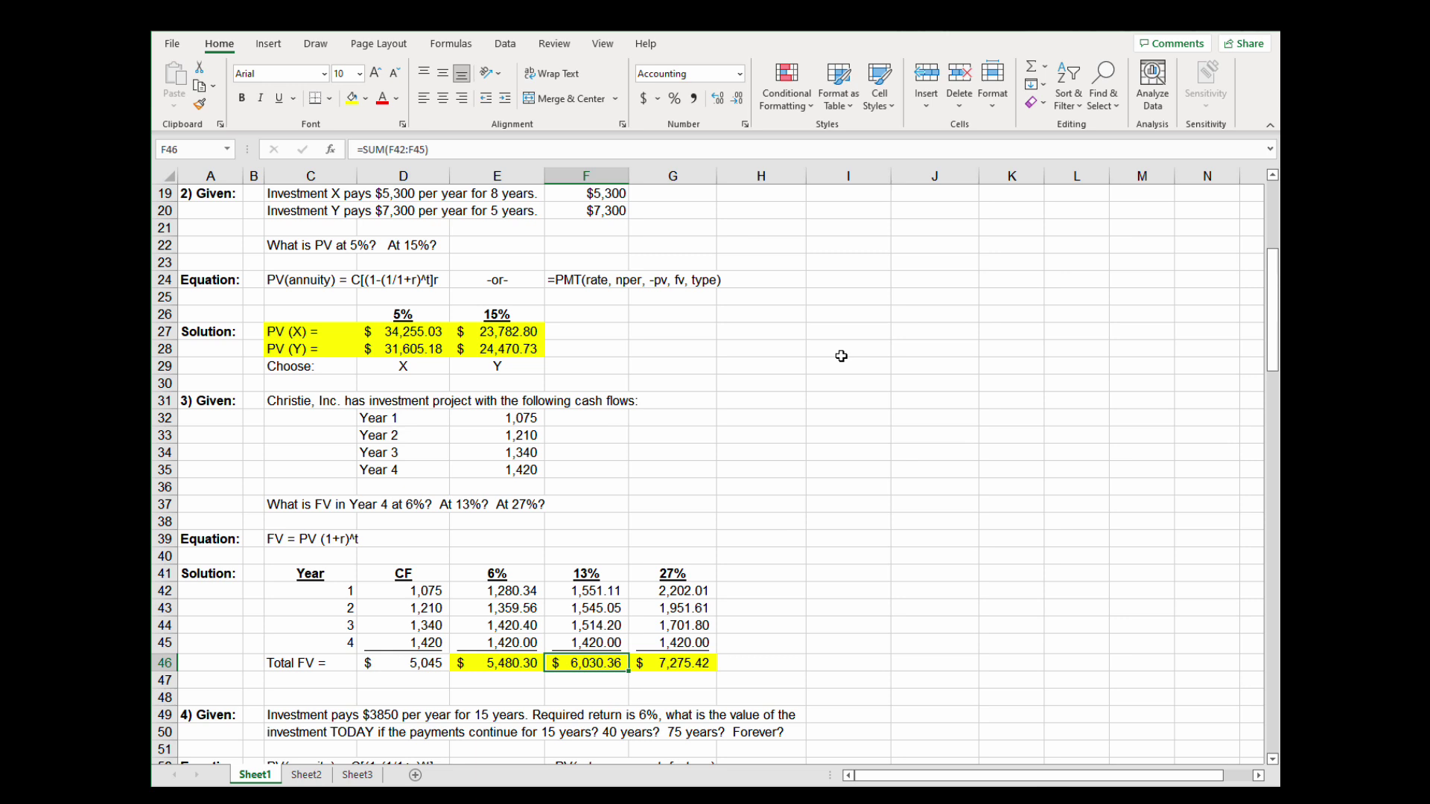
key(Right)
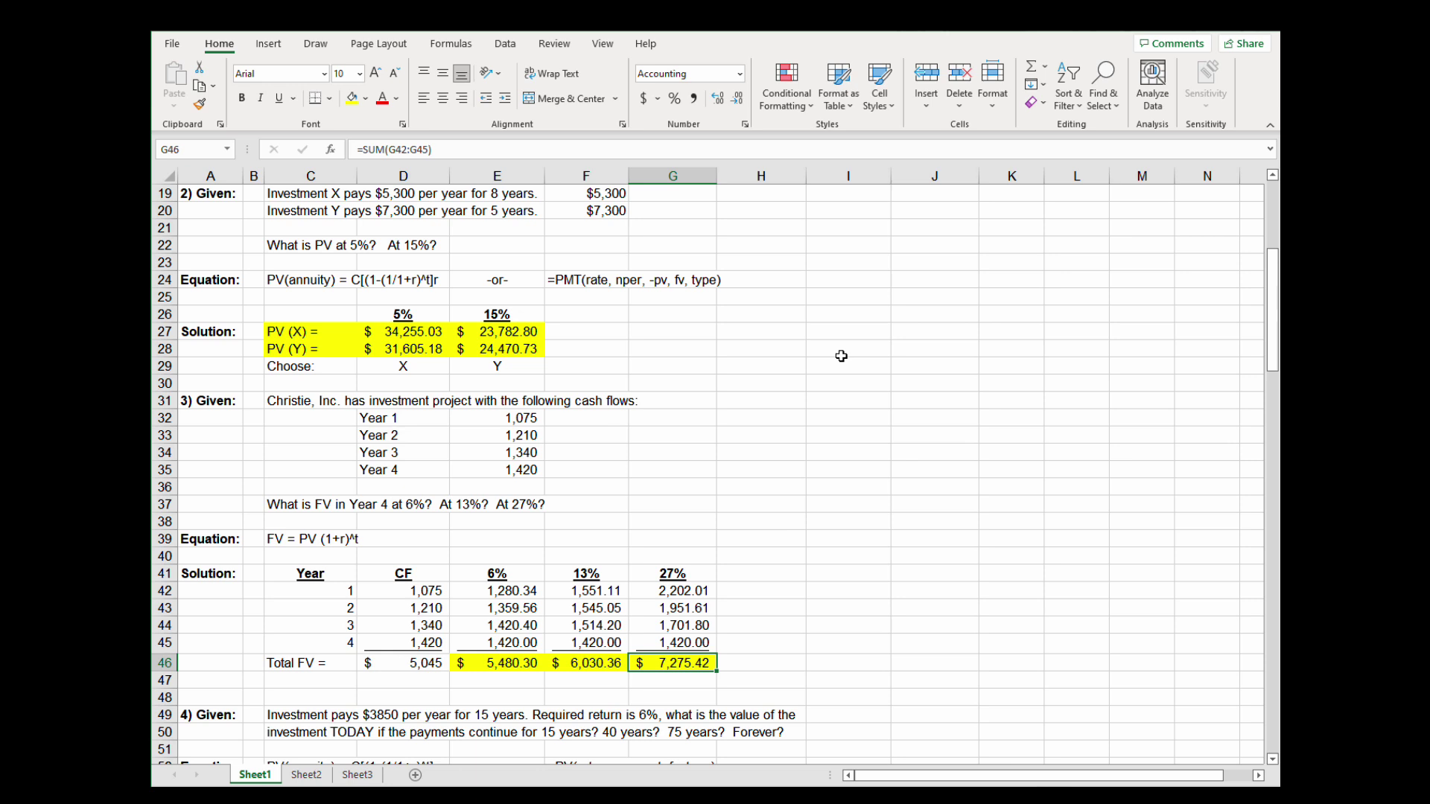